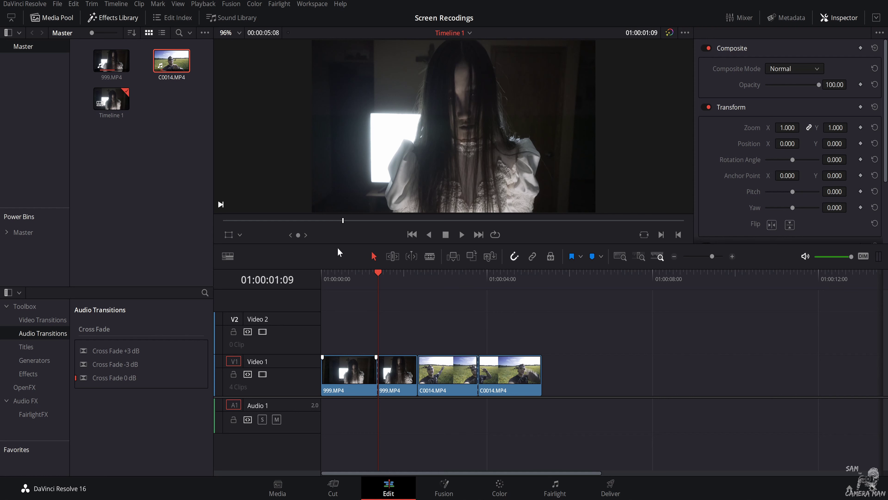
# Move the playhead to 01:00:01:01 in the first clip, open the Color page and reposition node 01 to make room
pyautogui.moveTo(377, 276); pyautogui.dragTo(363, 276)
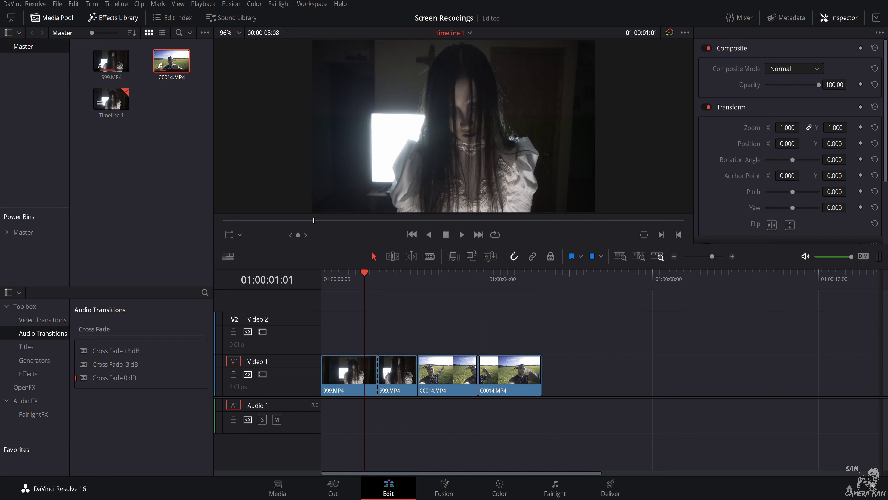
pyautogui.click(503, 496)
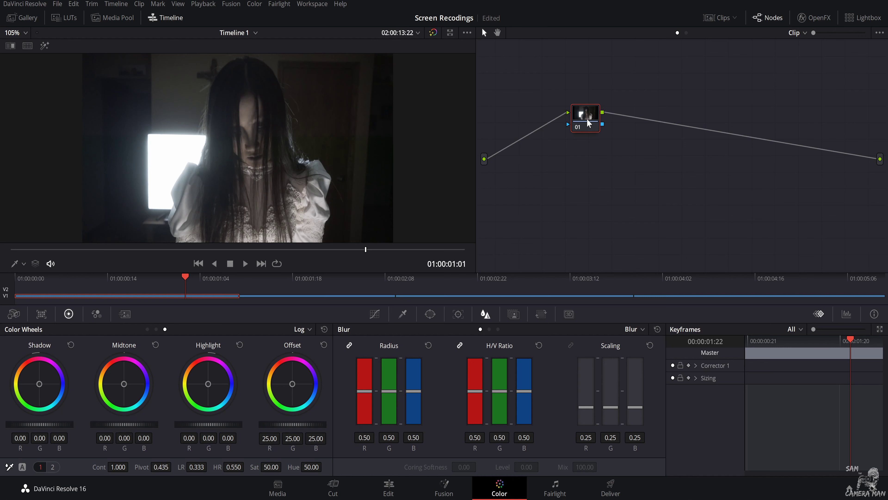
pyautogui.moveTo(582, 122); pyautogui.dragTo(545, 120)
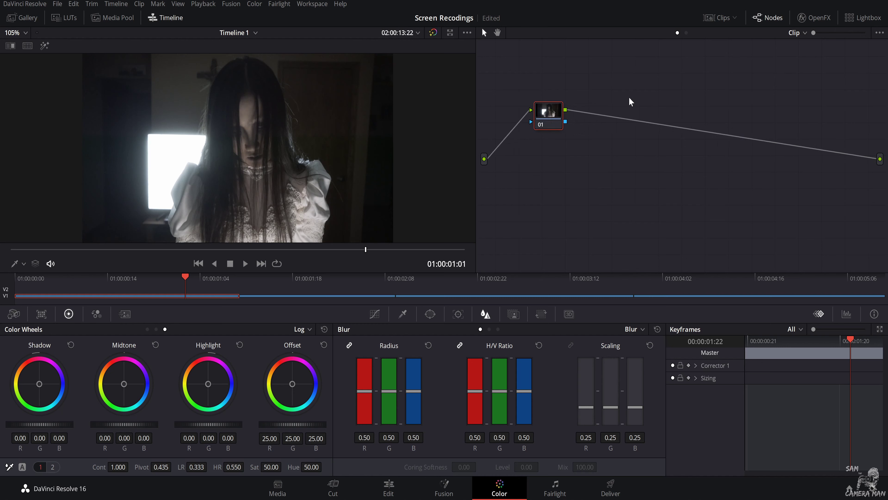
pyautogui.click(767, 17)
pyautogui.click(765, 21)
pyautogui.click(719, 18)
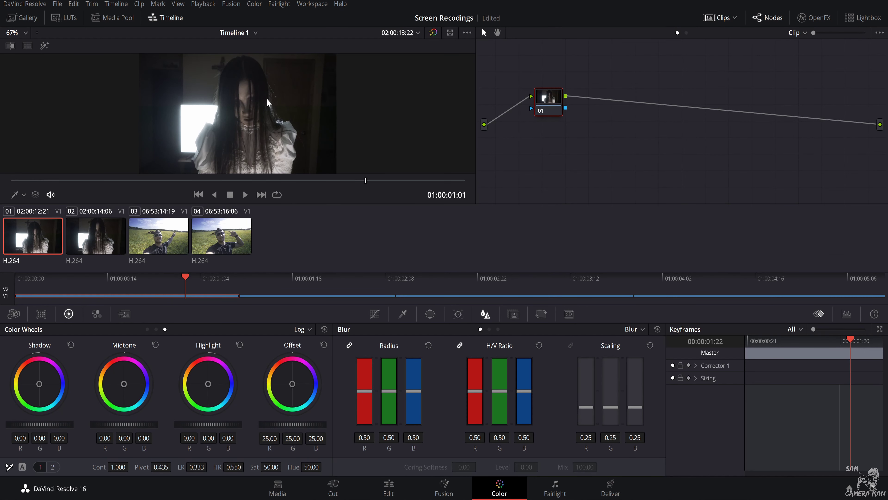
pyautogui.click(713, 17)
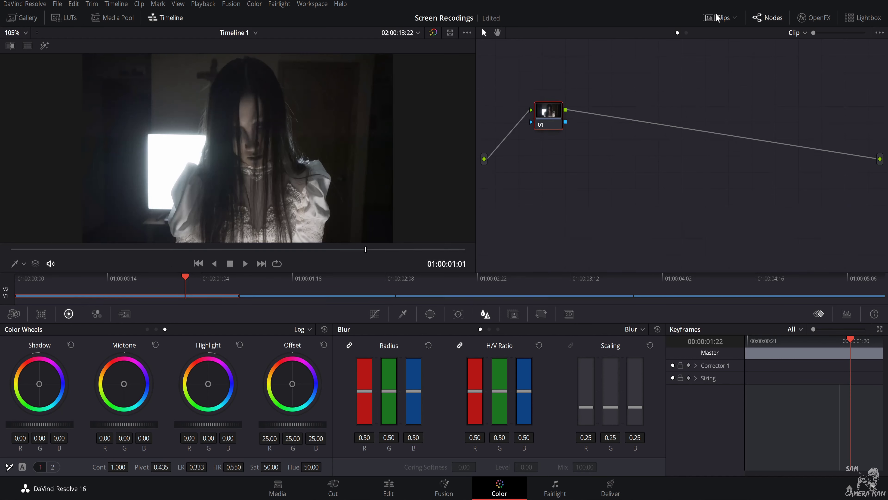
# Add five serial nodes after node 01 to build a chain of six nodes
pyautogui.moveTo(557, 123); pyautogui.dragTo(548, 142)
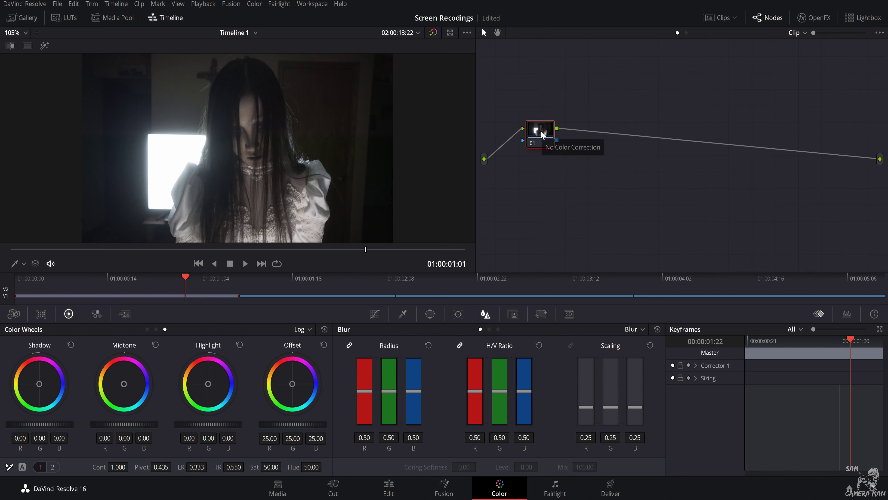
pyautogui.hotkey('alt', 's')
pyautogui.hotkey('alt', 's')
pyautogui.hotkey('alt', 's')
pyautogui.hotkey('alt', 's')
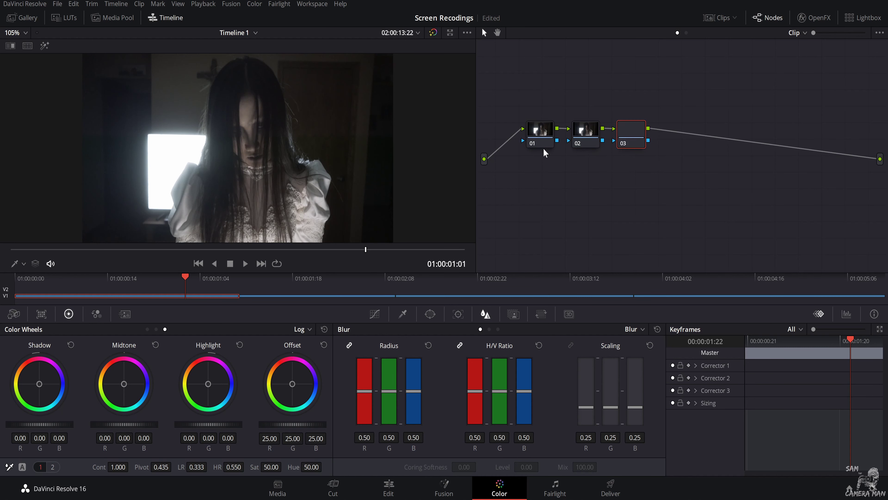
pyautogui.hotkey('alt', 's')
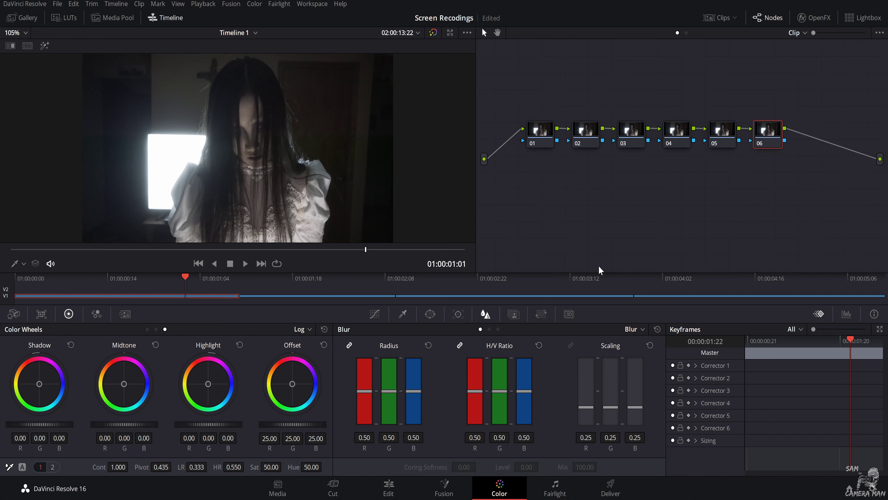
# Label node 01 "exp" and node 02 "color/bal"
pyautogui.click(539, 131)
pyautogui.write('exp')
pyautogui.press('Return')
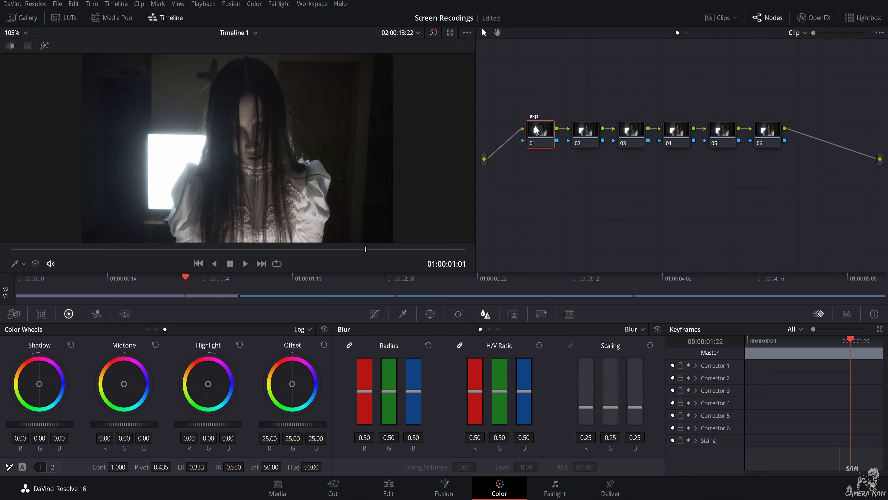
pyautogui.rightClick(593, 137)
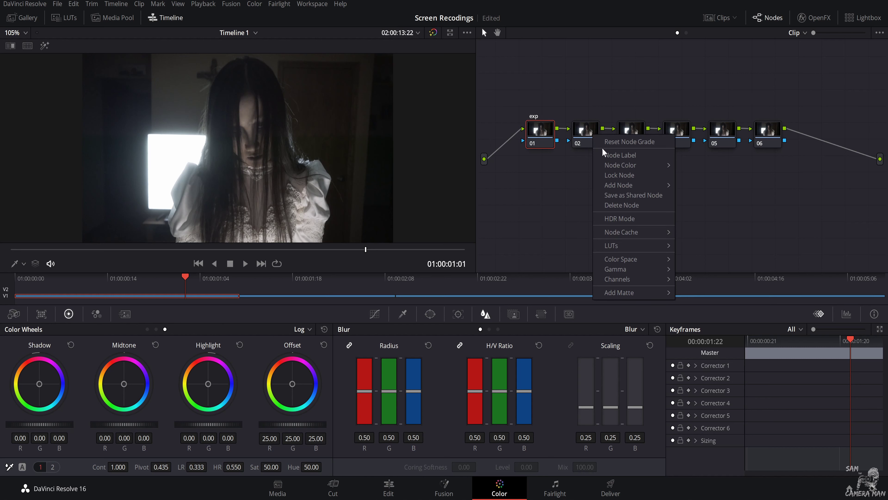
pyautogui.click(559, 259)
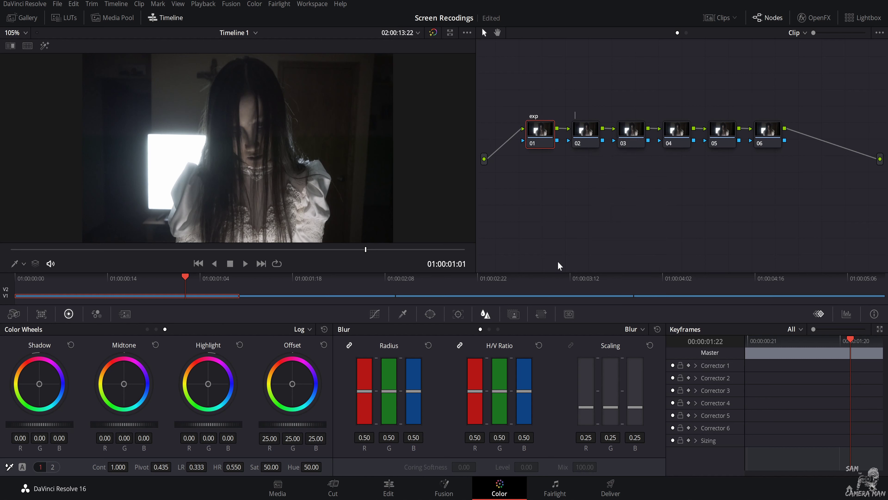
pyautogui.write('color/bal')
# Label node 03 "look" and node 04 "overall"
pyautogui.click(635, 142)
pyautogui.doubleClick(634, 142)
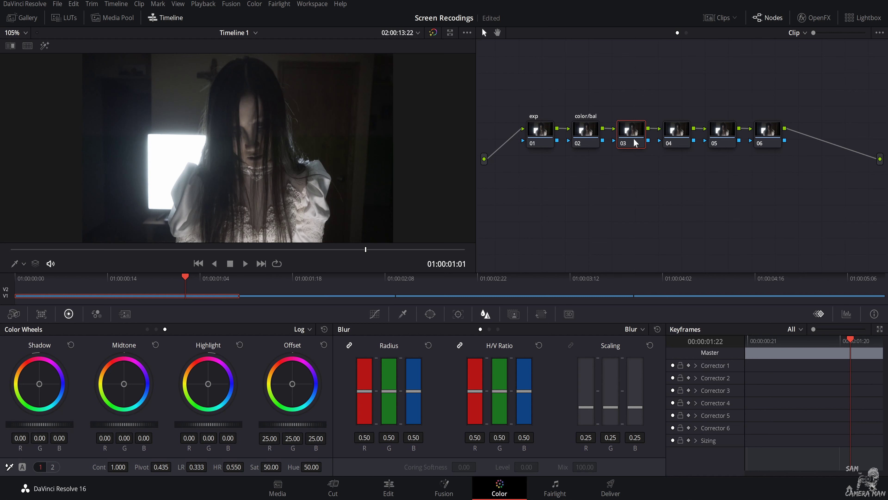
pyautogui.write('look')
pyautogui.click(676, 136)
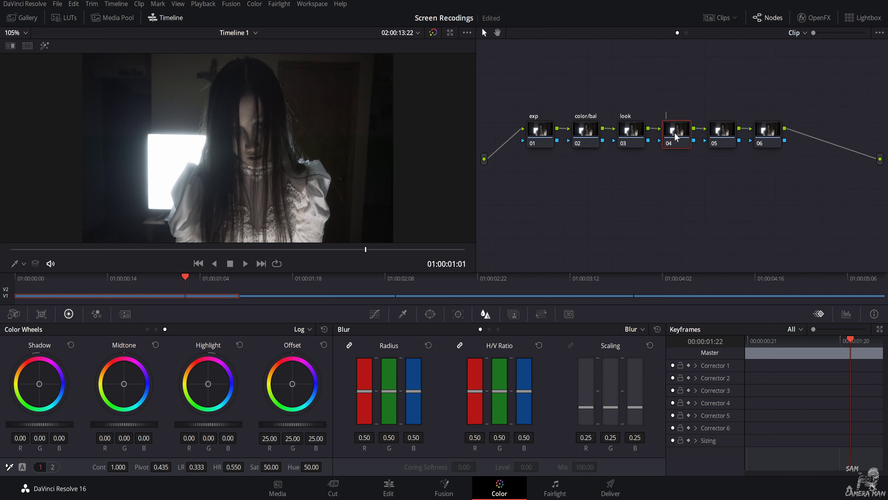
pyautogui.write('overall')
# Label node 05 "sharp" and node 06 "vin"
pyautogui.click(725, 137)
pyautogui.write('sharp')
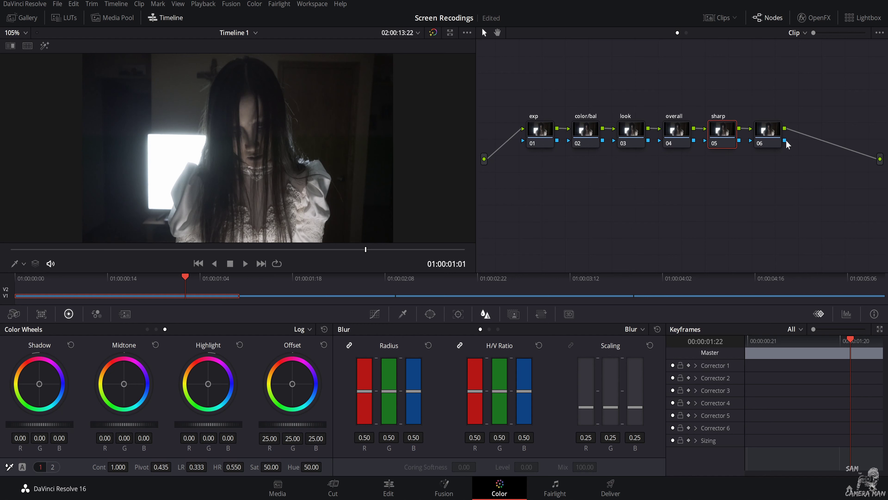
pyautogui.click(778, 140)
pyautogui.write('vin')
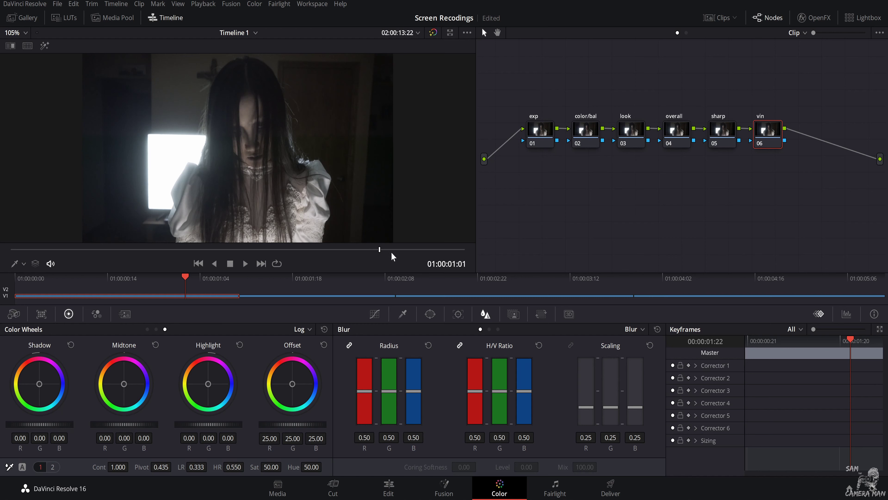
# Go to the frame at 01:00:01:06 and, with the Primaries Wheels, set the exp node's contrast to 1.264
pyautogui.moveTo(392, 253); pyautogui.dragTo(441, 257)
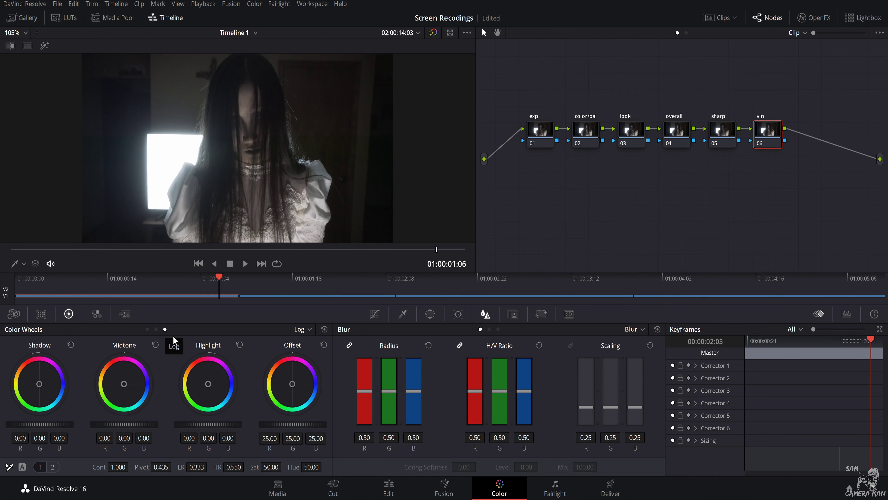
pyautogui.click(147, 329)
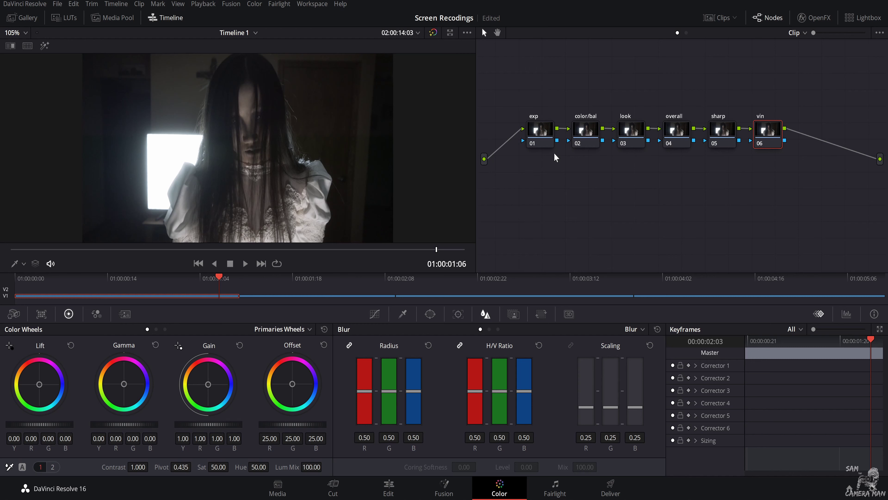
pyautogui.click(543, 137)
pyautogui.moveTo(138, 466); pyautogui.dragTo(147, 466)
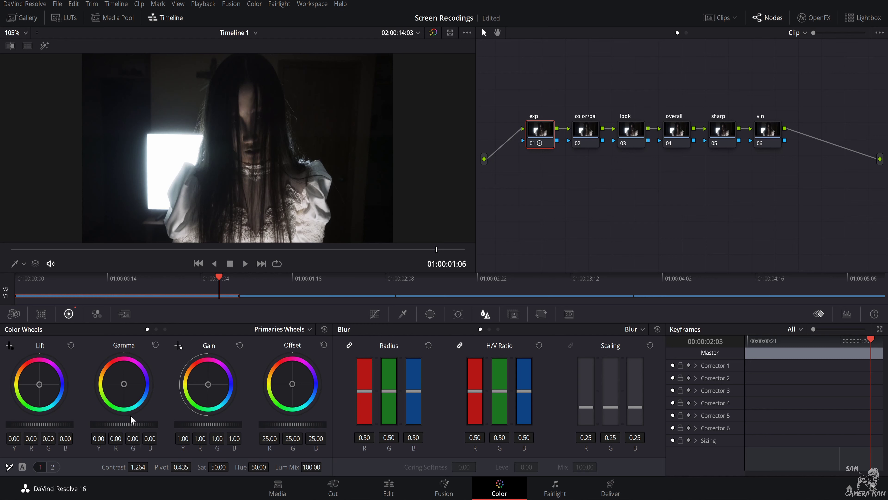
# On the exp node, lower the master Gain to 0.95, Gamma to -0.02 and Lift to -0.01
pyautogui.moveTo(222, 426); pyautogui.dragTo(212, 427)
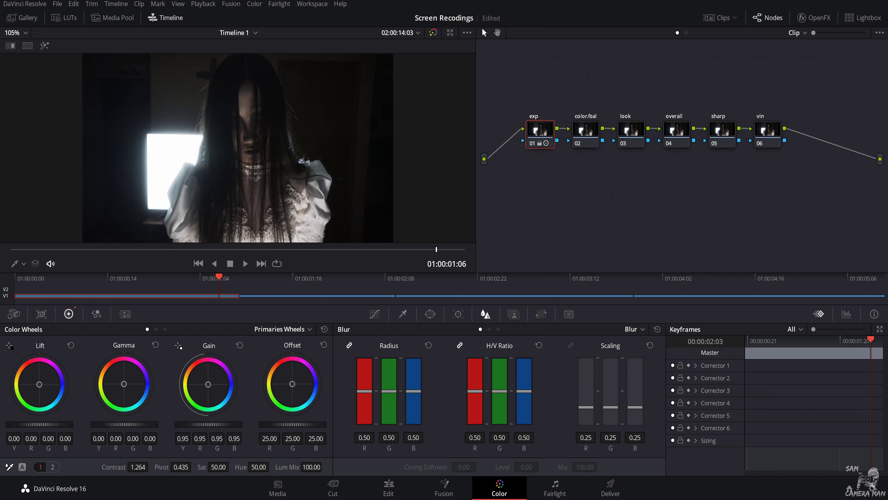
pyautogui.moveTo(124, 423); pyautogui.dragTo(119, 424)
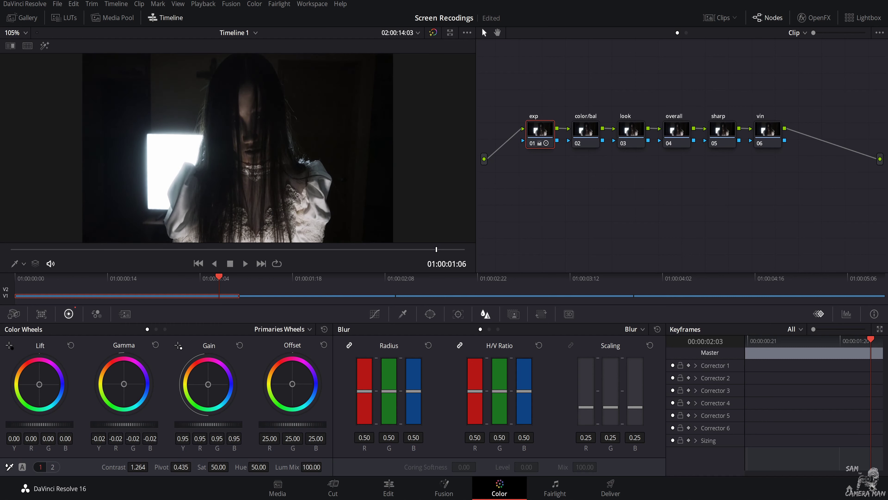
pyautogui.moveTo(49, 424); pyautogui.dragTo(48, 423)
# Show the video scopes and move their window clear of the viewer image and the nodes
pyautogui.rightClick(422, 182)
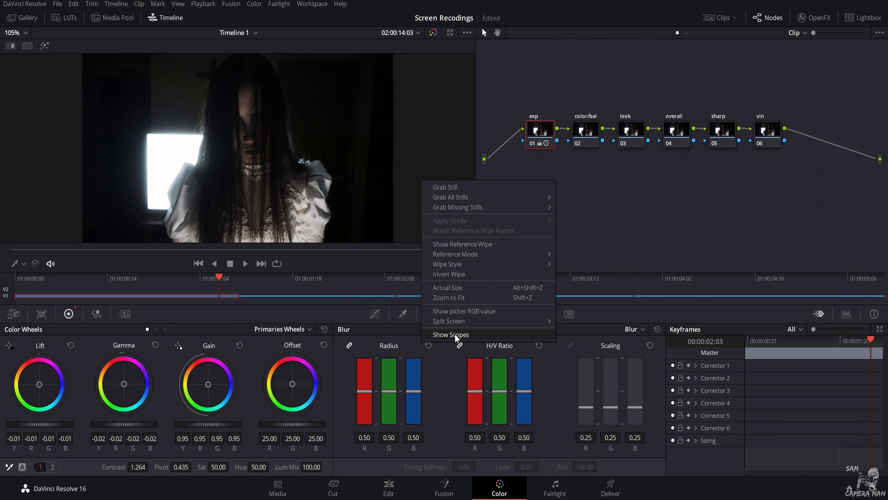
pyautogui.click(444, 333)
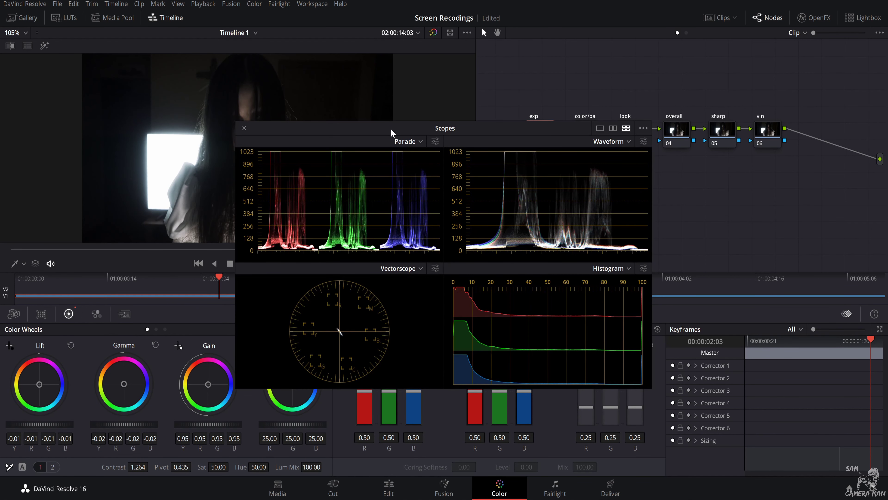
pyautogui.moveTo(391, 128); pyautogui.dragTo(622, 206)
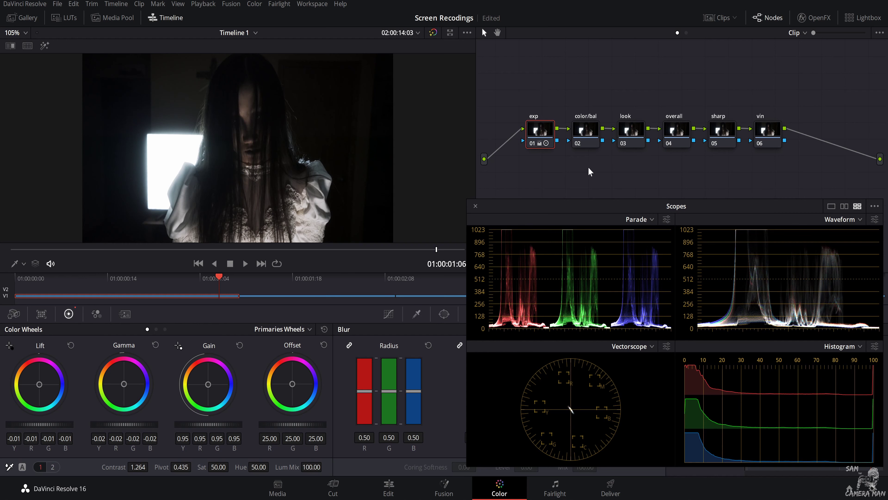
# On the color/bal node, reduce the saturation to 34.20 and nudge the Gamma color balance very slightly
pyautogui.click(590, 141)
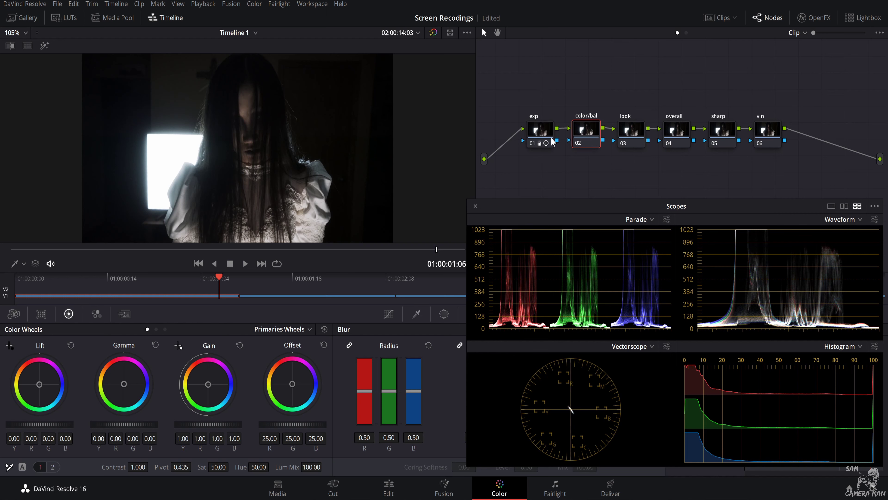
pyautogui.click(537, 132)
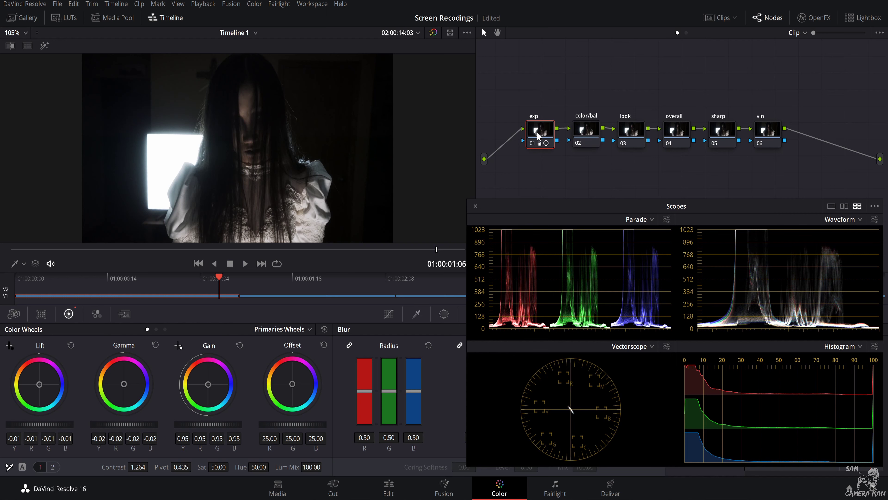
pyautogui.click(585, 130)
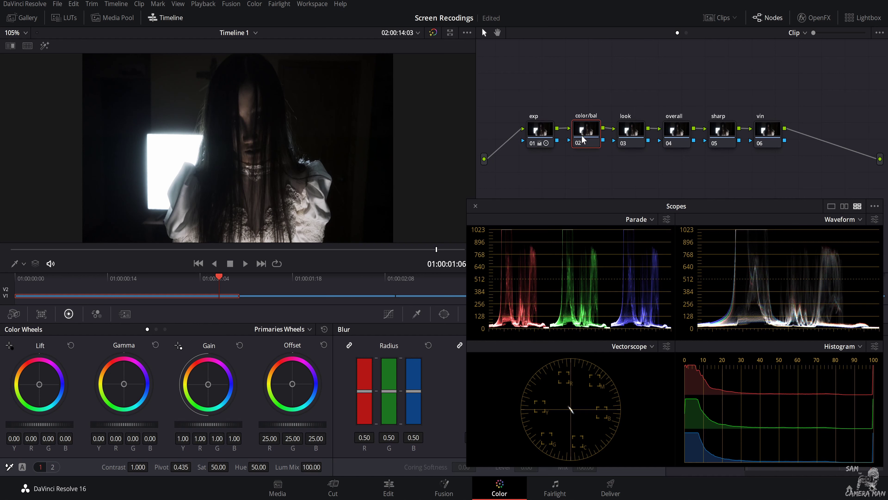
pyautogui.moveTo(235, 467); pyautogui.dragTo(231, 466)
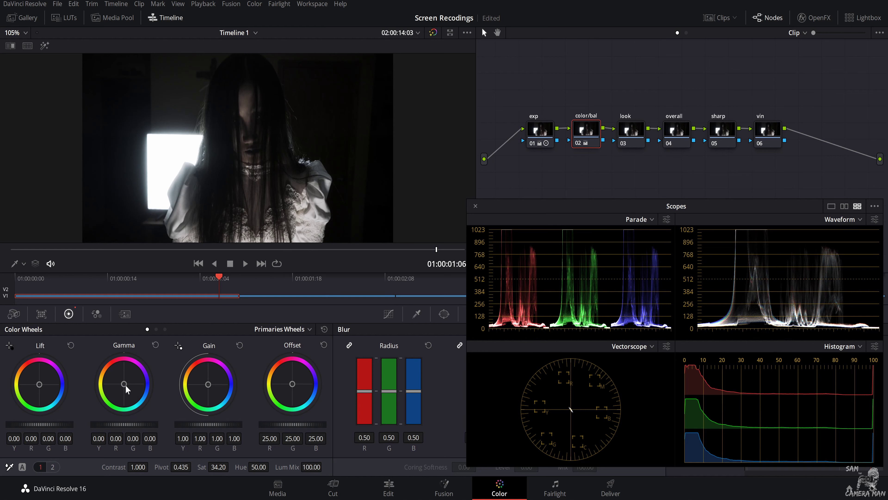
pyautogui.moveTo(124, 384); pyautogui.dragTo(124, 384)
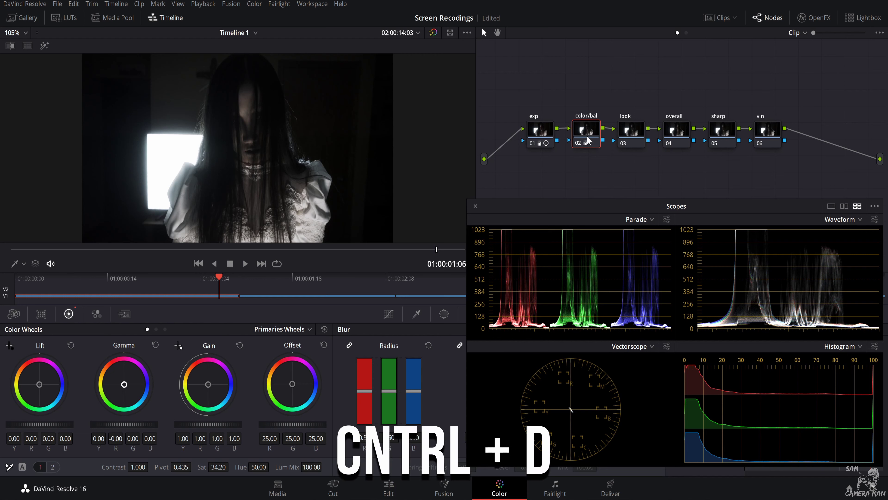
# Compare the image with the color/bal node bypassed, and with the exp and color/bal nodes bypassed together
pyautogui.hotkey('ctrl', 'd')
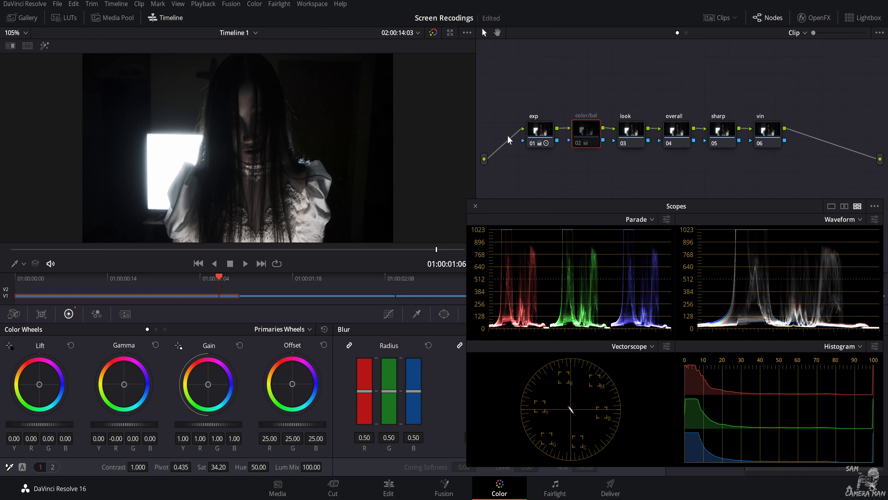
pyautogui.hotkey('ctrl', 'd')
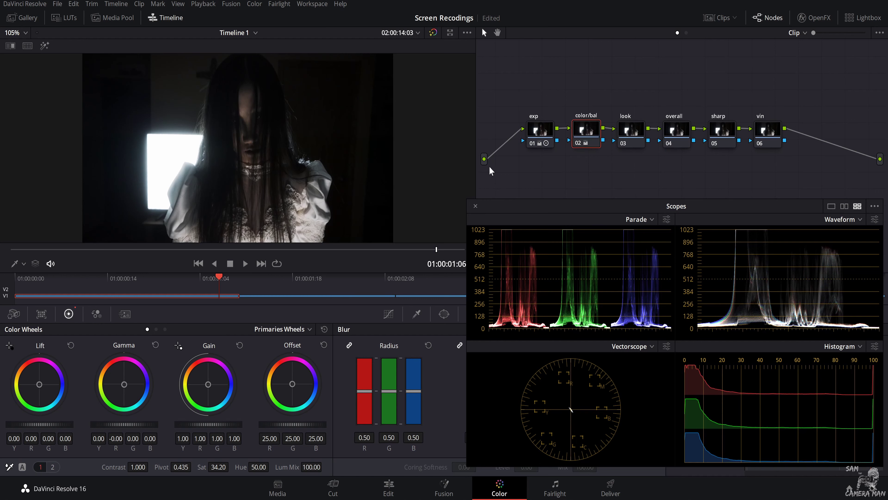
pyautogui.moveTo(520, 93); pyautogui.dragTo(576, 139)
pyautogui.hotkey('ctrl', 'd')
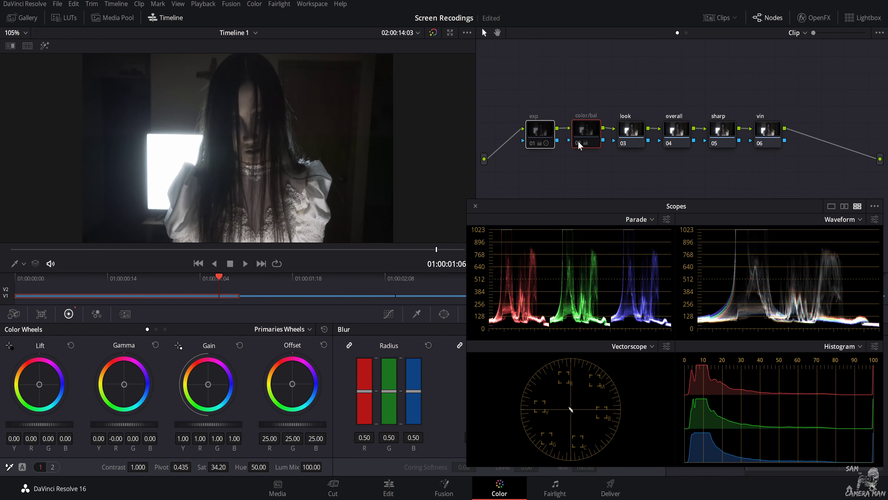
pyautogui.hotkey('ctrl', 'd')
pyautogui.click(578, 141)
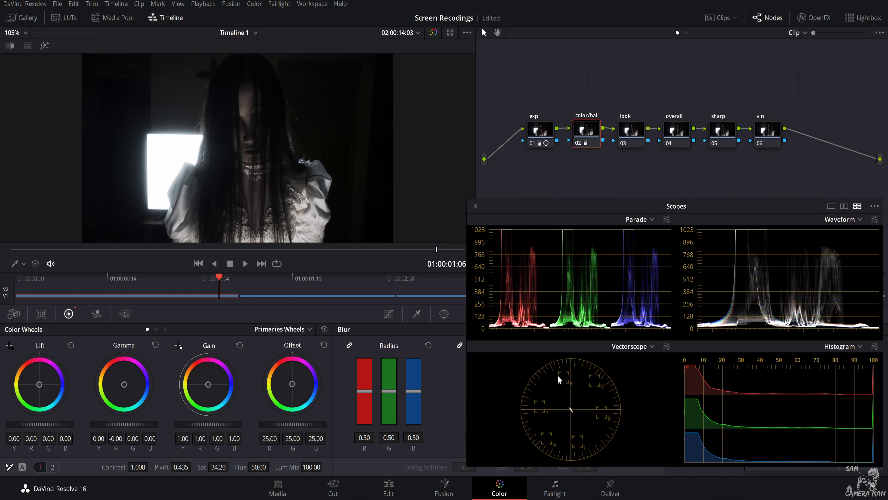
# On the look node, lower red and yellow in the Hue Vs Sat curve, setting the yellow point's saturation to 0.62
pyautogui.click(639, 139)
pyautogui.moveTo(597, 204); pyautogui.dragTo(606, 26)
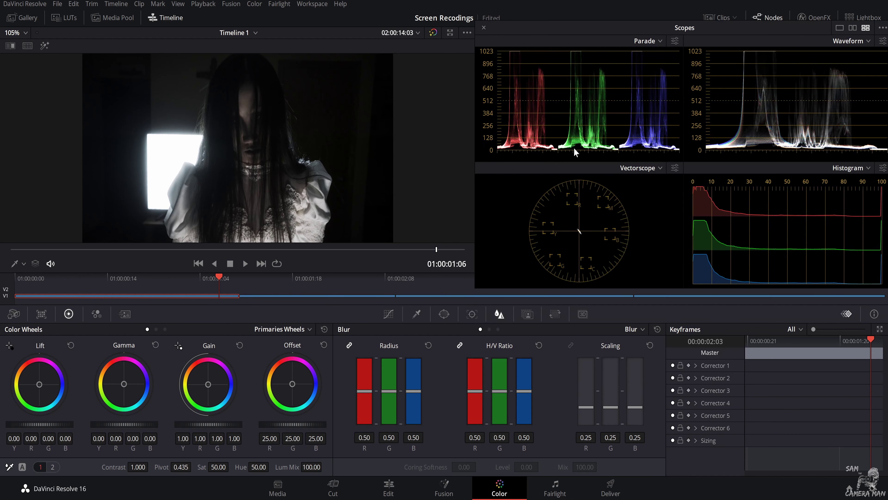
pyautogui.click(388, 317)
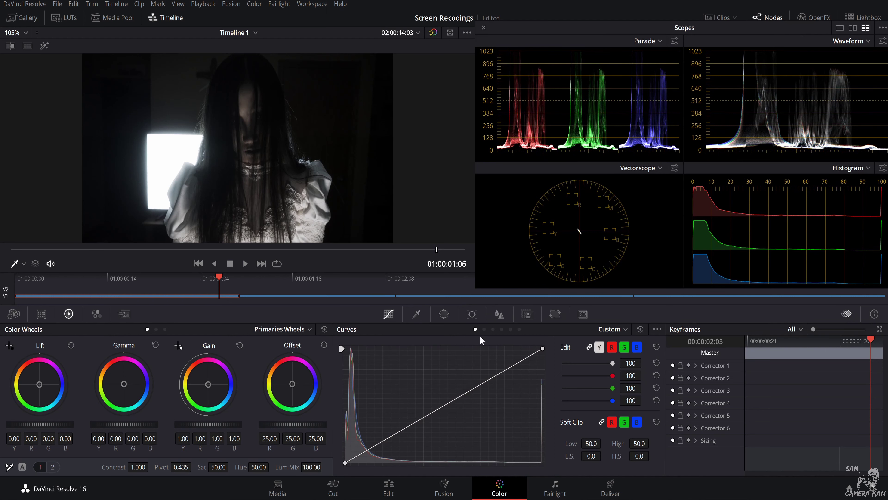
pyautogui.click(493, 329)
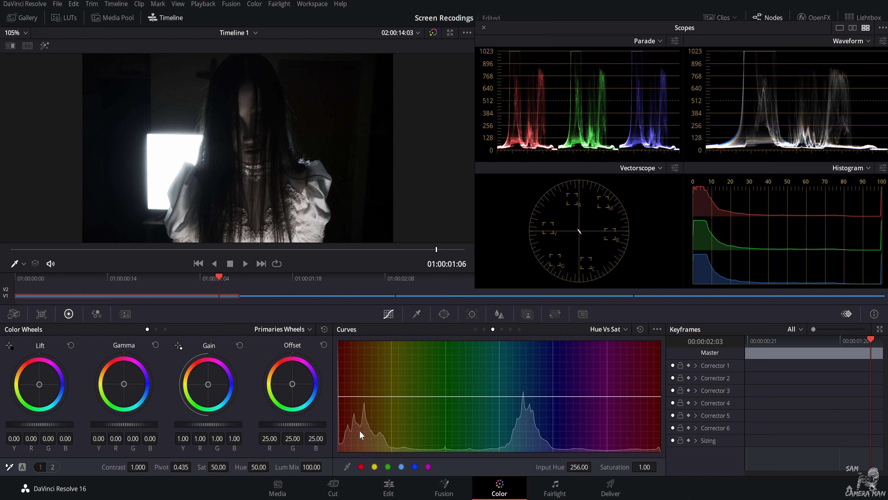
pyautogui.click(362, 467)
pyautogui.click(374, 467)
pyautogui.moveTo(391, 397); pyautogui.dragTo(390, 421)
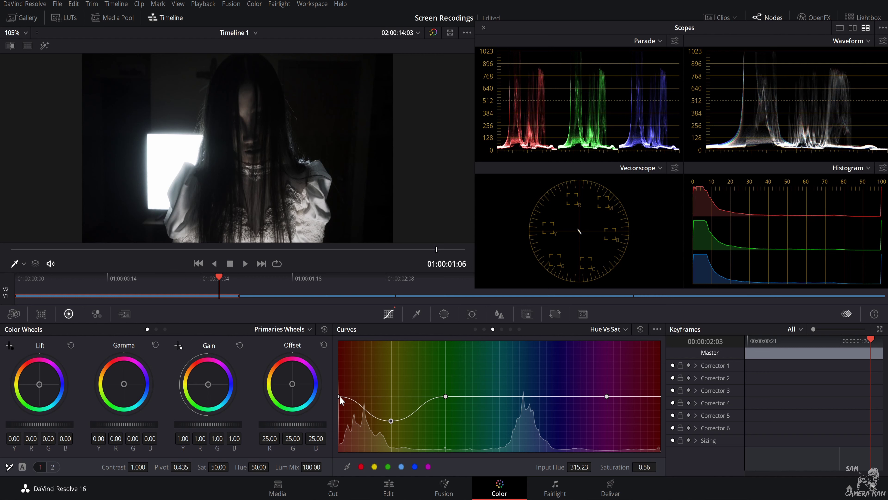
pyautogui.moveTo(339, 397); pyautogui.dragTo(338, 411)
pyautogui.moveTo(390, 420); pyautogui.dragTo(390, 418)
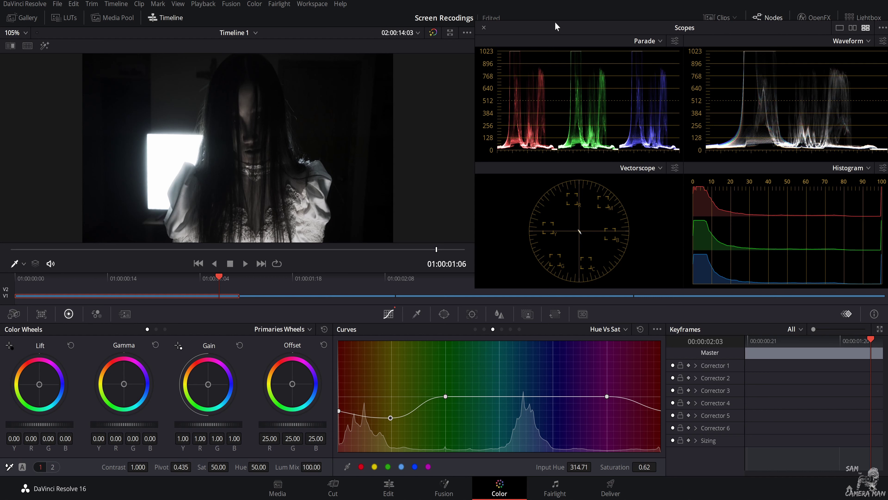
# Nudge the look node's Gamma color balance toward cool blue, with red at -0.02 and blue at 0.01
pyautogui.moveTo(552, 29); pyautogui.dragTo(537, 225)
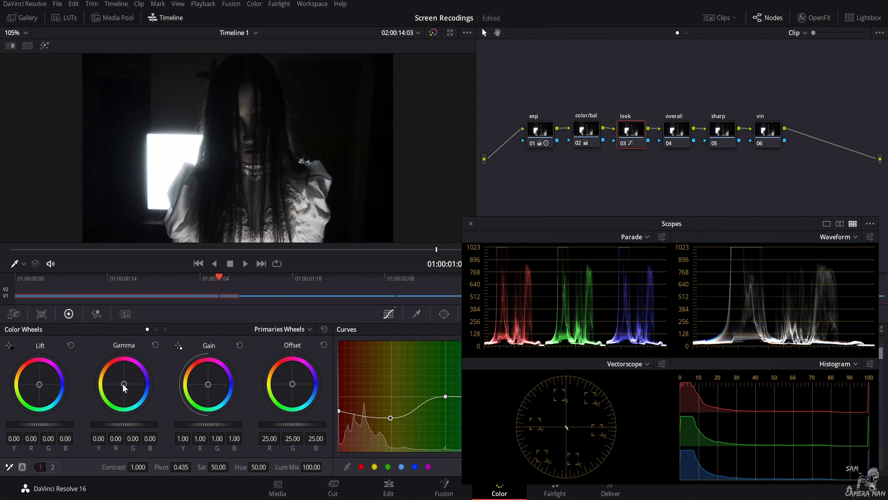
pyautogui.moveTo(123, 384); pyautogui.dragTo(124, 383)
pyautogui.moveTo(125, 384); pyautogui.dragTo(124, 385)
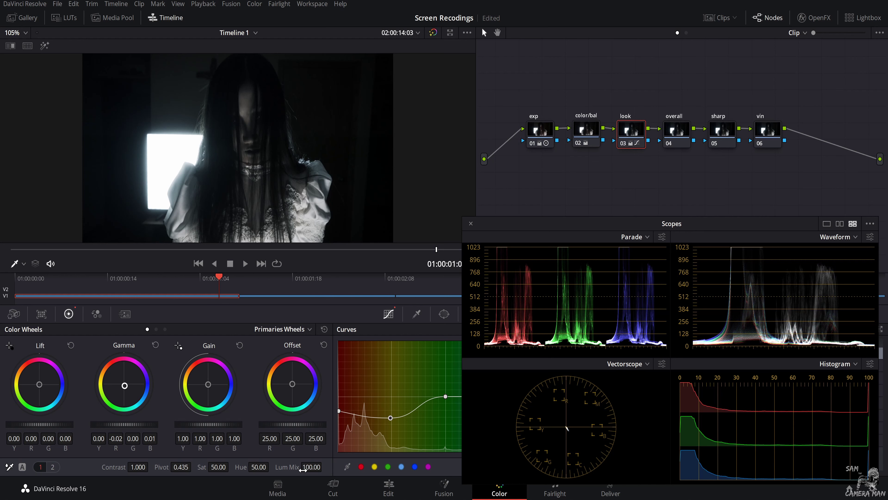
pyautogui.click(165, 329)
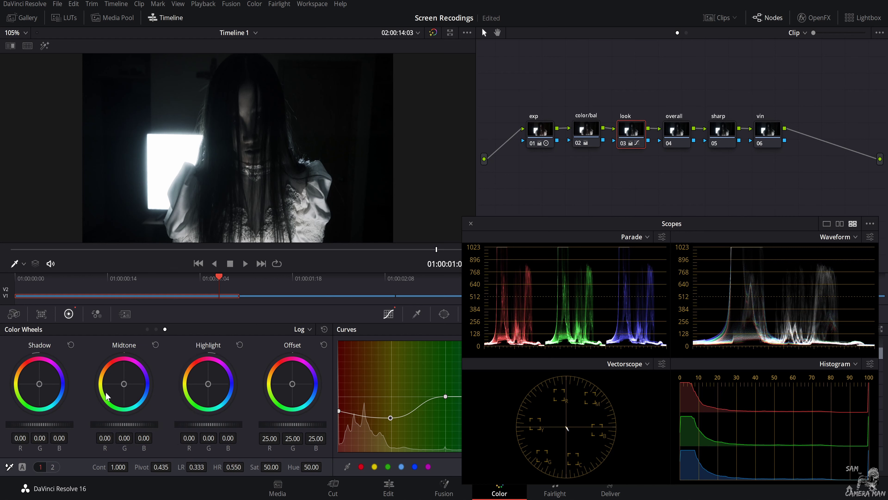
pyautogui.moveTo(124, 384)
pyautogui.mouseDown()
pyautogui.moveTo(127, 393)
pyautogui.moveTo(127, 385)
pyautogui.mouseUp()
pyautogui.hotkey('ctrl', 'z')
pyautogui.click(147, 329)
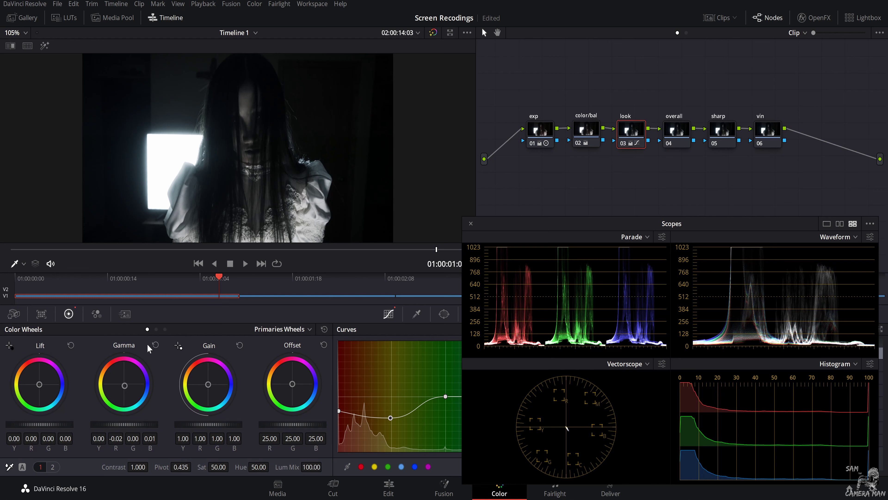
# In the look node's Log wheels, lower the Shadow level to -0.02 and set the low range to 0.072
pyautogui.click(165, 329)
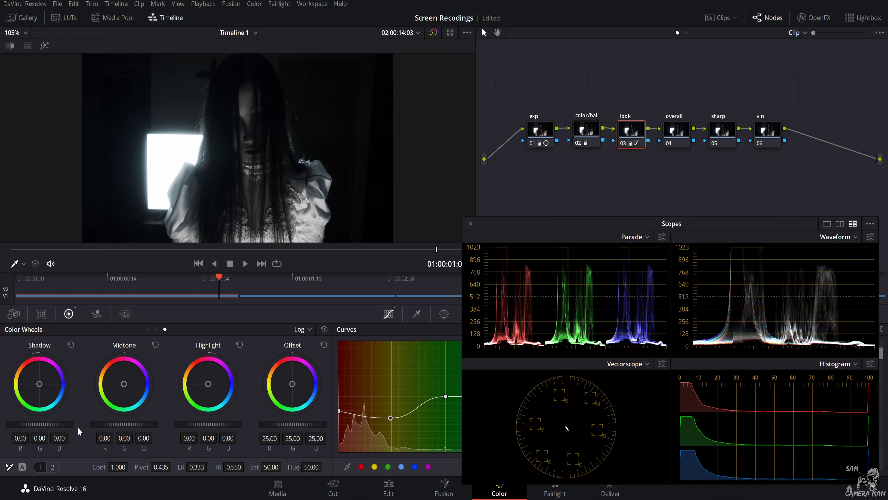
pyautogui.moveTo(39, 424)
pyautogui.mouseDown()
pyautogui.moveTo(23, 424)
pyautogui.moveTo(36, 424)
pyautogui.mouseUp()
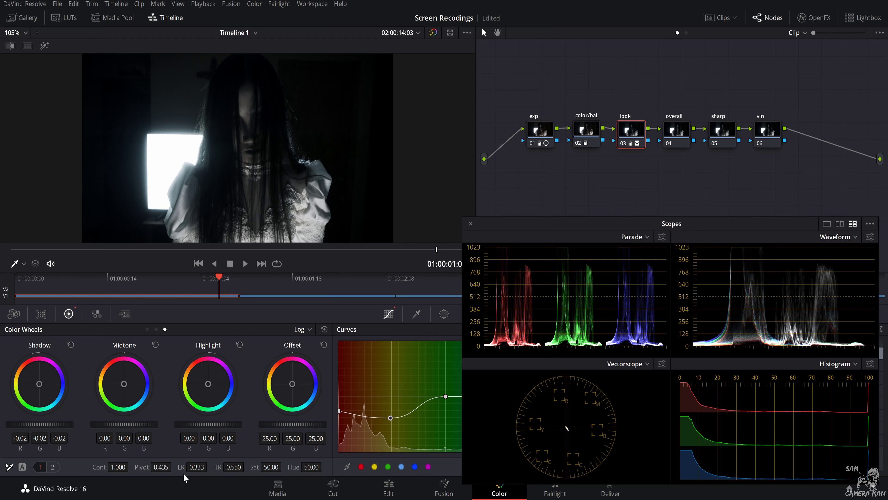
pyautogui.moveTo(194, 468); pyautogui.dragTo(96, 467)
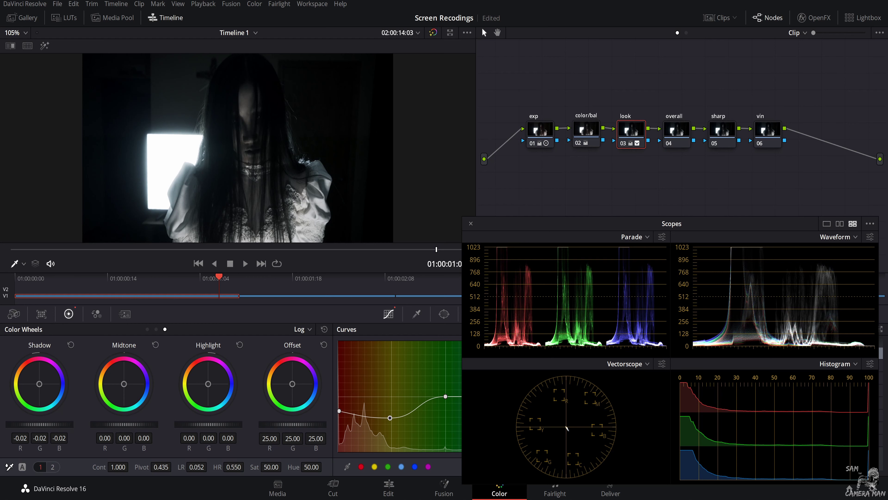
pyautogui.moveTo(196, 467); pyautogui.dragTo(195, 467)
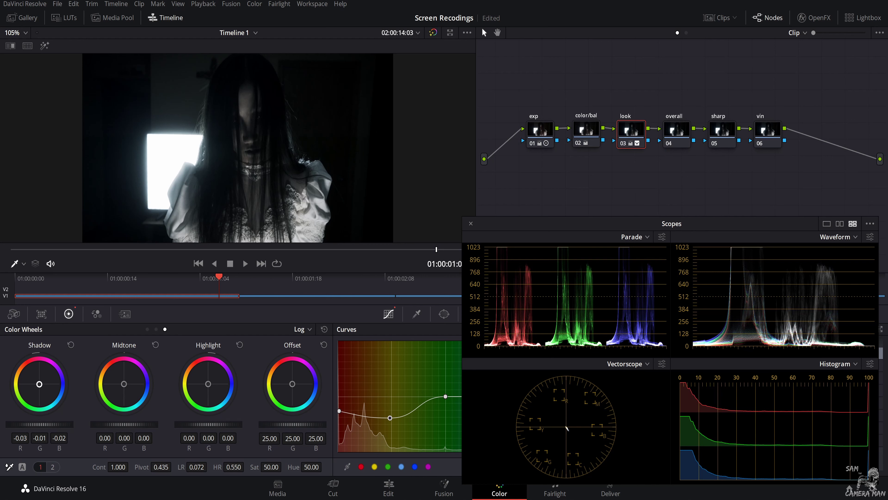
# Tint the Log Shadow toward teal with red at -0.09, and the Midtone with red at -0.01 and blue at 0.01
pyautogui.moveTo(40, 386); pyautogui.dragTo(41, 387)
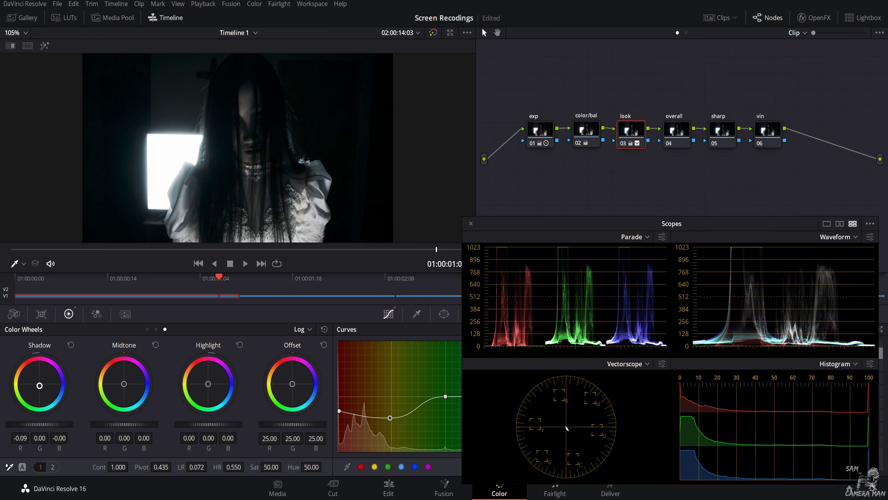
pyautogui.moveTo(125, 386); pyautogui.dragTo(125, 387)
# Lower the red and yellow points of the look node's Hue Vs Sat curve further to desaturate those hues more
pyautogui.moveTo(729, 231); pyautogui.dragTo(738, 52)
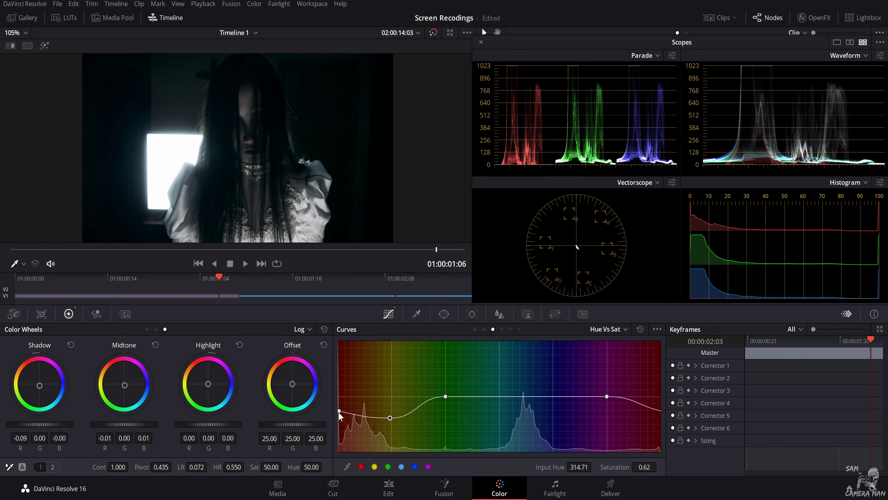
pyautogui.moveTo(338, 412); pyautogui.dragTo(390, 423)
pyautogui.moveTo(390, 423); pyautogui.dragTo(390, 432)
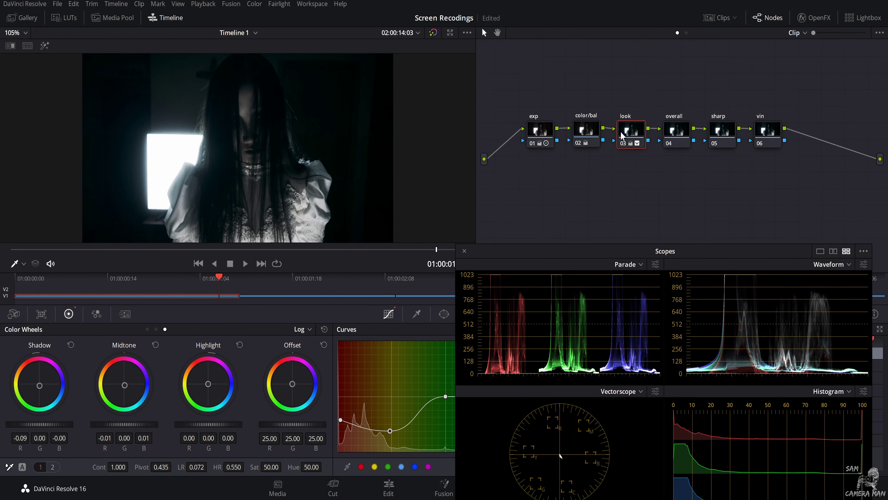
# Reset the look node's Log Shadow wheel to 0.00, comparing the image with the node bypassed before and after
pyautogui.hotkey('ctrl', 'd')
pyautogui.hotkey('ctrl', 'd')
pyautogui.doubleClick(39, 385)
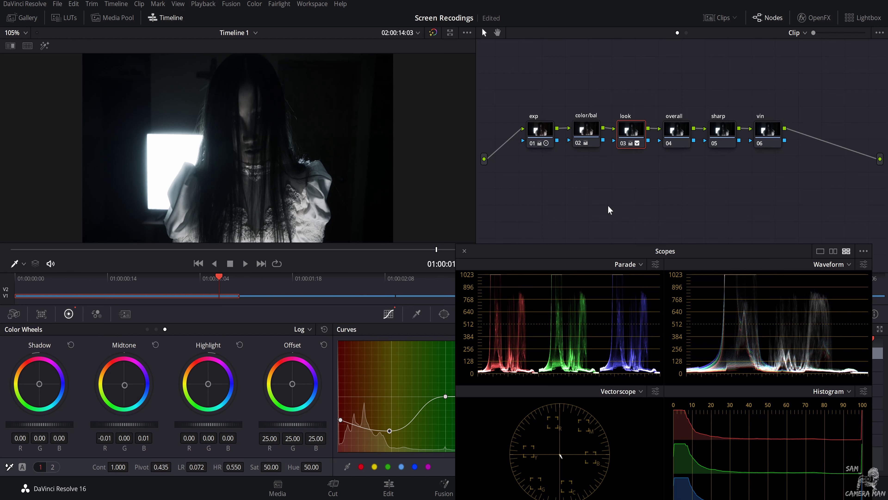
pyautogui.hotkey('ctrl', 'd')
pyautogui.hotkey('ctrl', 'd')
# On the sharp node, switch the Blur controls to Sharpen and set the linked RGB Radius to 0.47
pyautogui.click(677, 138)
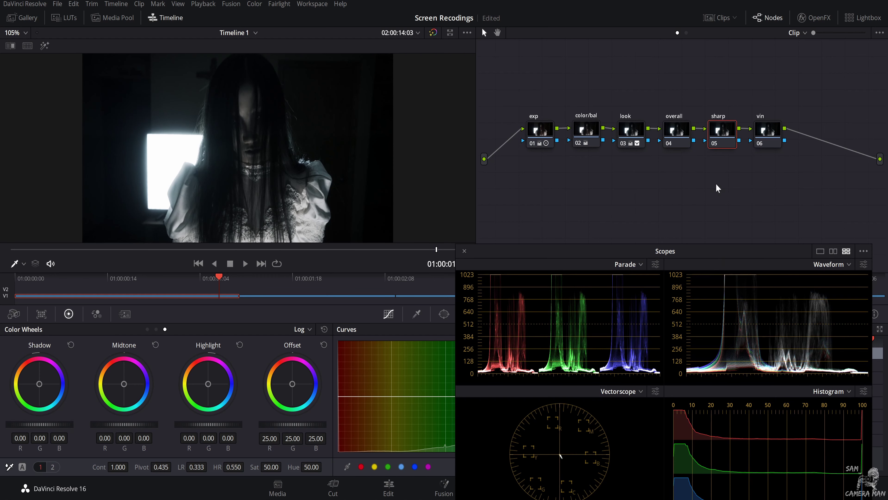
pyautogui.moveTo(665, 249); pyautogui.dragTo(700, 25)
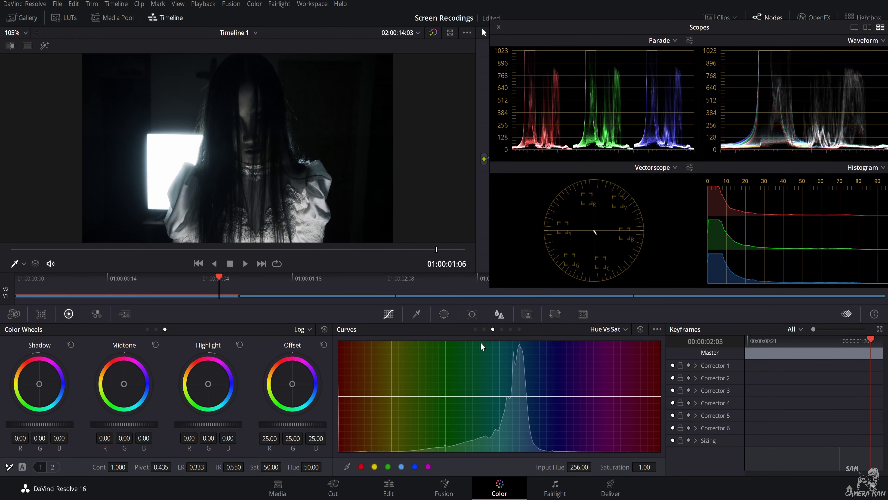
pyautogui.click(500, 318)
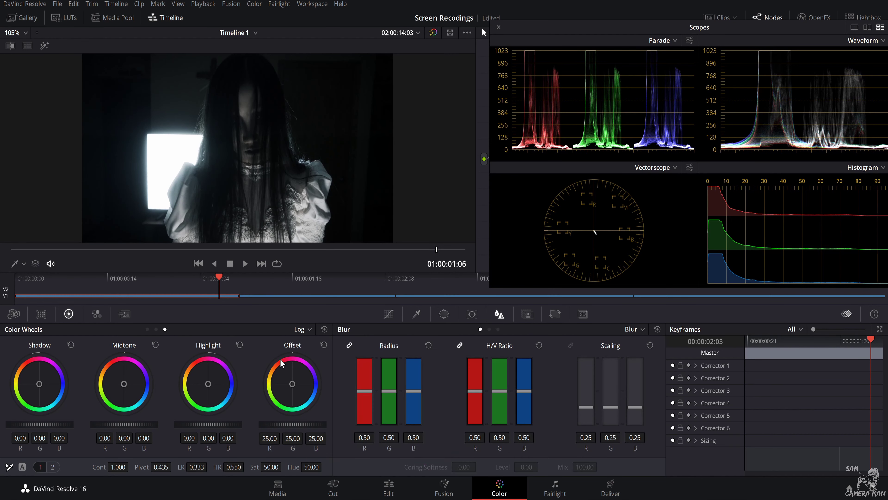
pyautogui.click(642, 331)
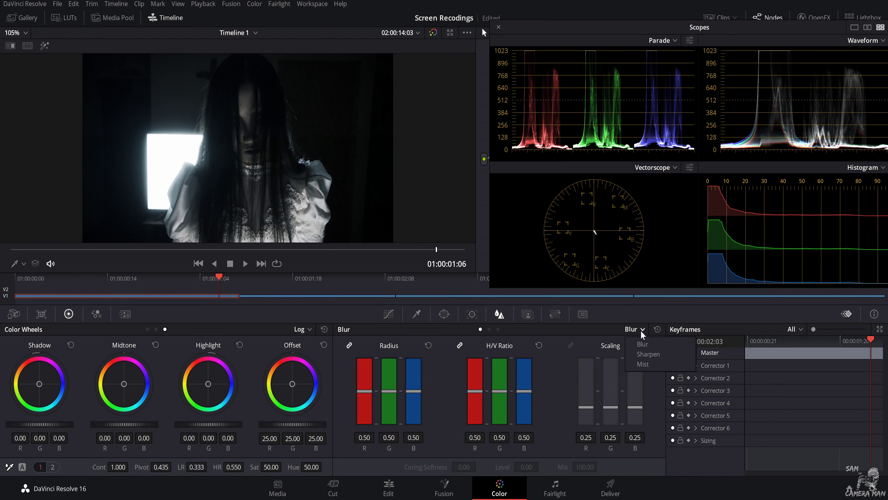
pyautogui.click(643, 355)
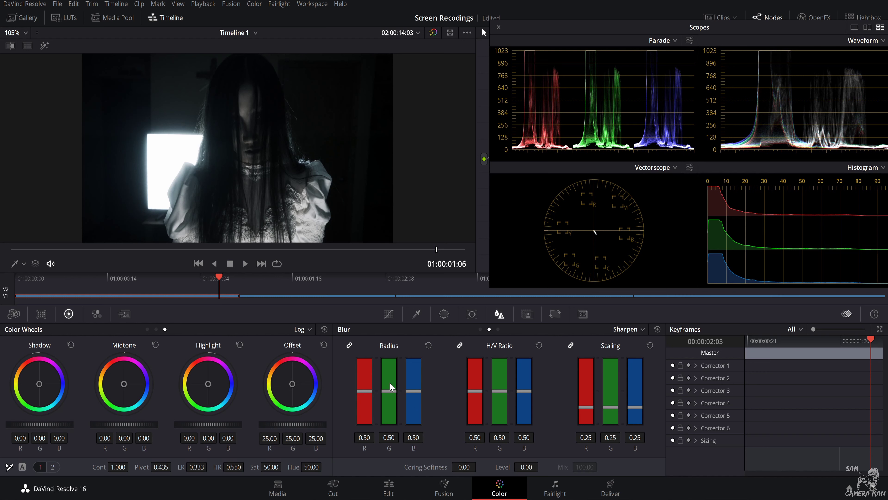
pyautogui.moveTo(390, 383); pyautogui.dragTo(390, 384)
# Compare a close-up of the face with the sharp node bypassed and enabled
pyautogui.scroll(8, 238, 144)
pyautogui.scroll(5, 257, 146)
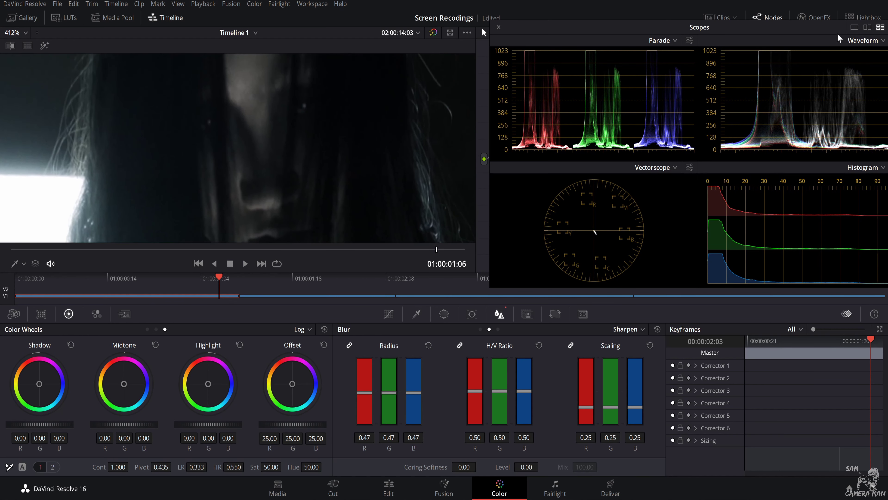
pyautogui.moveTo(778, 32); pyautogui.dragTo(734, 292)
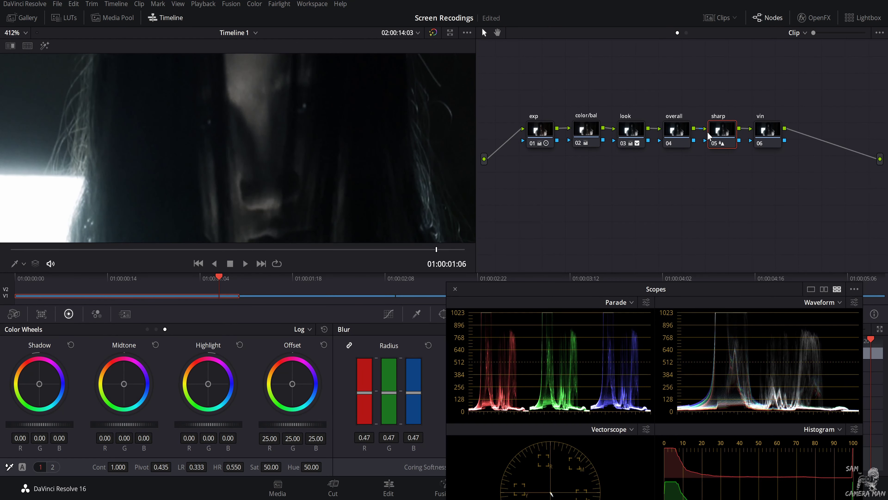
pyautogui.hotkey('ctrl', 'd')
pyautogui.hotkey('ctrl', 'd')
# Try sharpening radii of 0.32 and 0.53, compare with the sharp node bypassed, and return the Radius to 0.47
pyautogui.moveTo(387, 392); pyautogui.dragTo(384, 402)
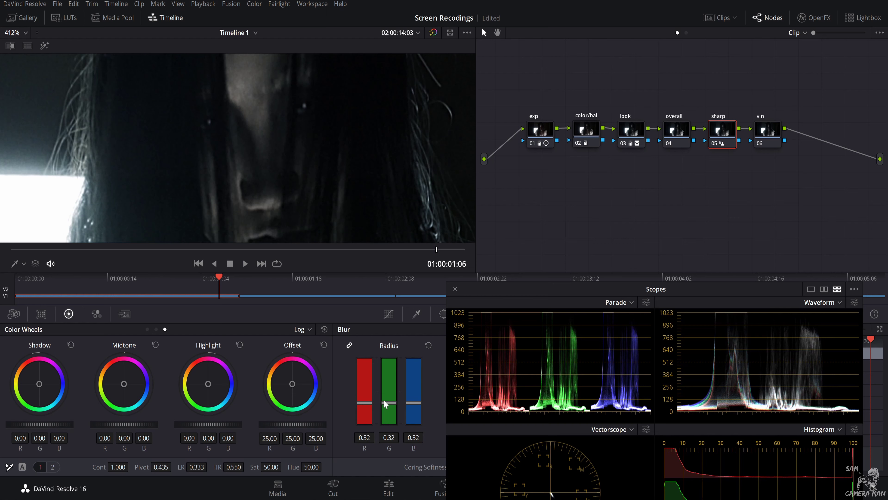
pyautogui.hotkey('ctrl', 'd')
pyautogui.hotkey('ctrl', 'd')
pyautogui.moveTo(389, 399); pyautogui.dragTo(389, 395)
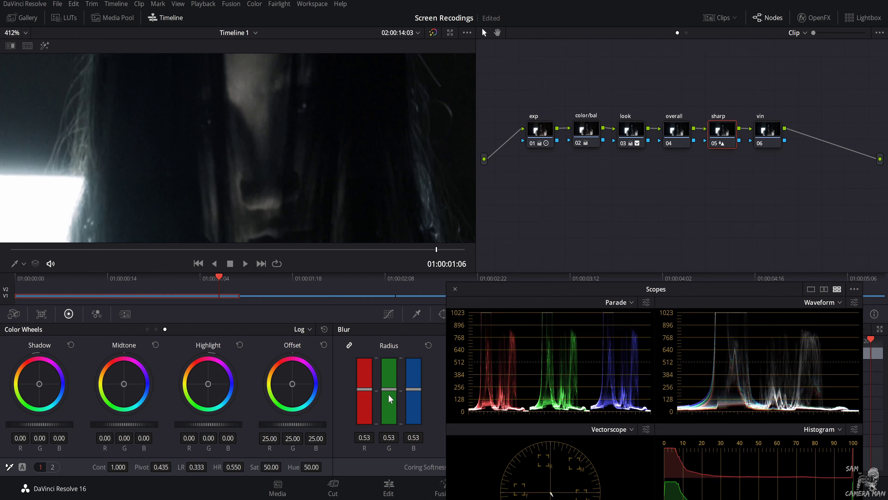
pyautogui.scroll(-5, 388, 395)
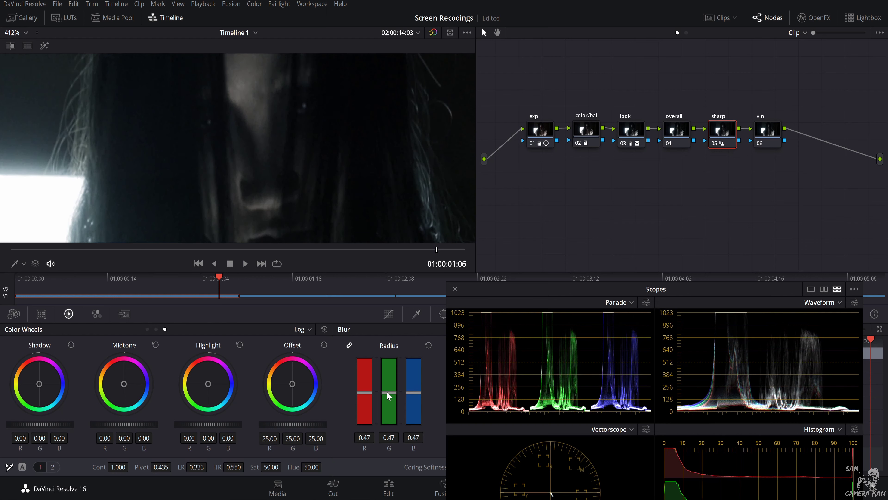
# Add a circle power window to the vin node, moving the scopes clear of the window controls
pyautogui.moveTo(717, 296); pyautogui.dragTo(751, 177)
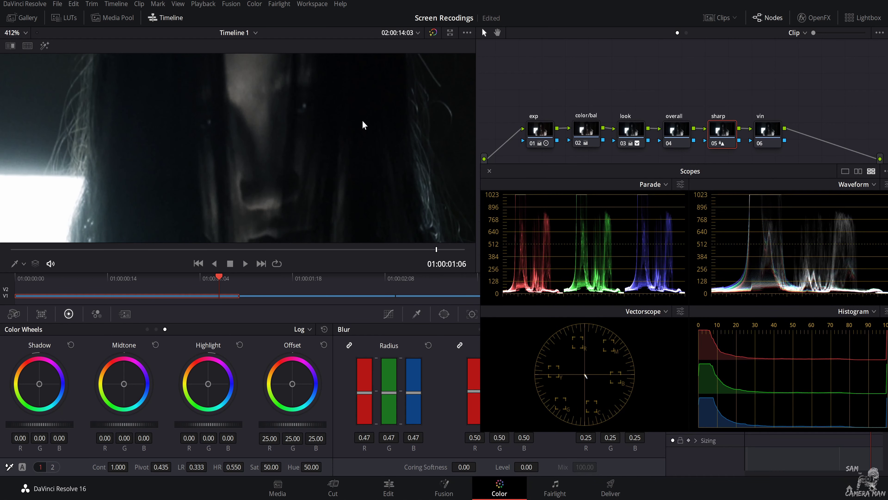
pyautogui.scroll(-10, 315, 165)
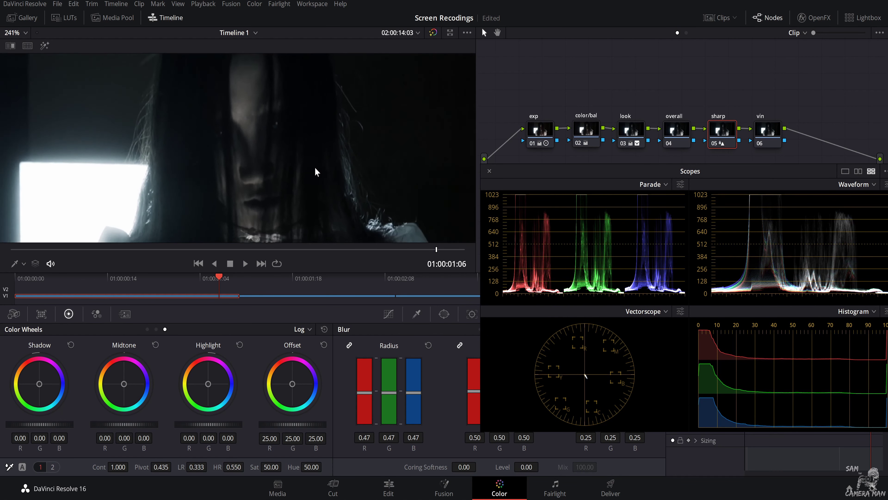
pyautogui.scroll(-2, 312, 133)
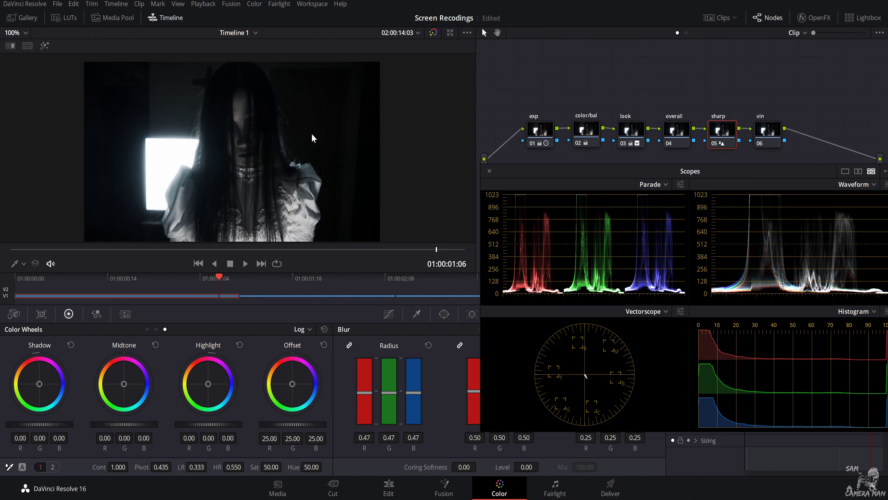
pyautogui.click(761, 134)
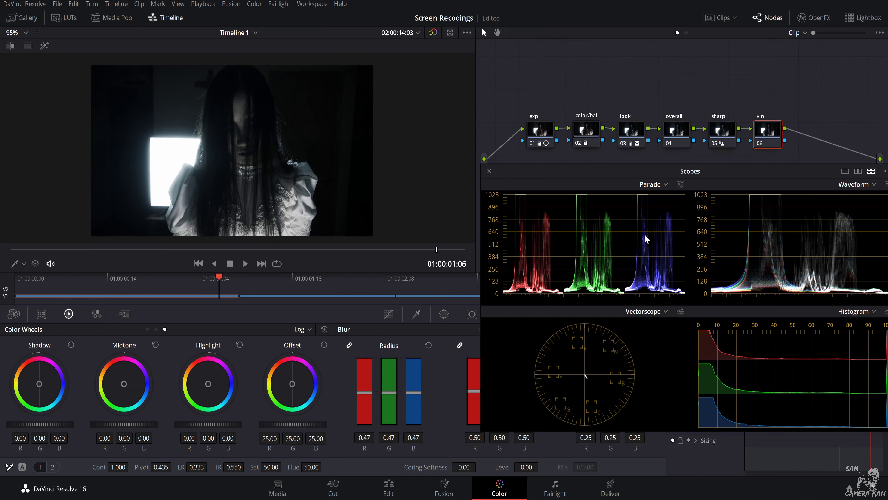
pyautogui.click(449, 316)
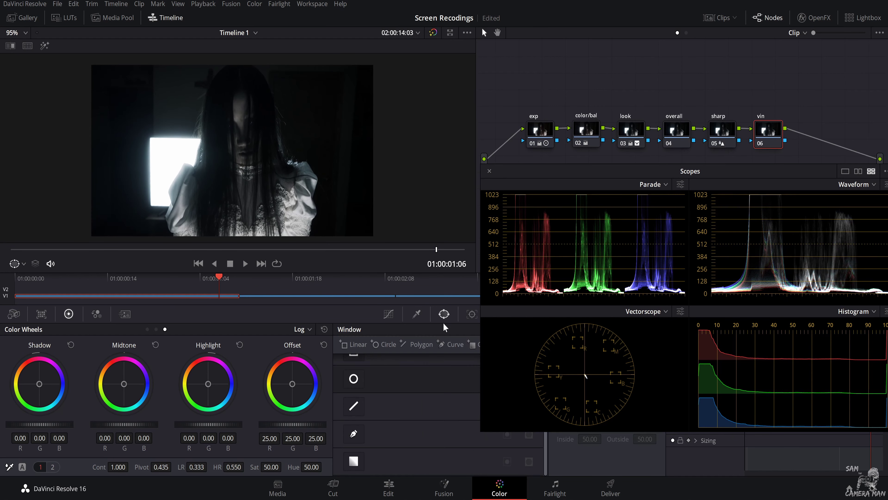
pyautogui.moveTo(696, 166); pyautogui.dragTo(784, 65)
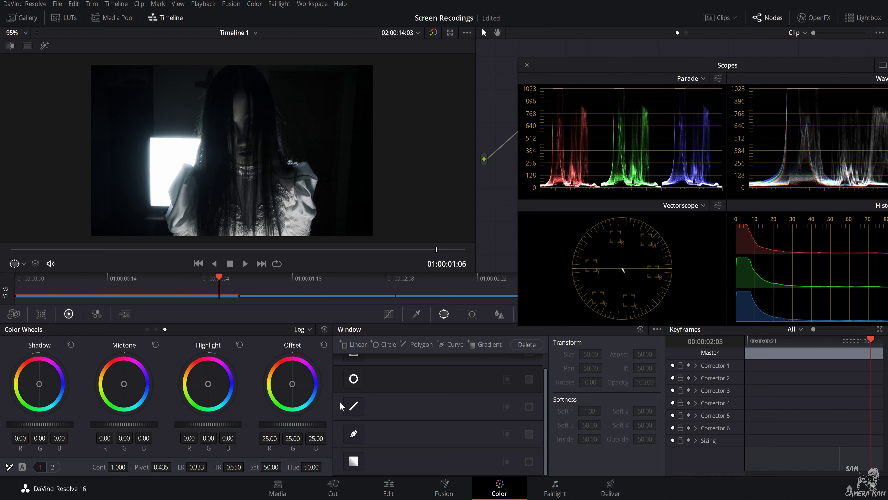
pyautogui.click(354, 381)
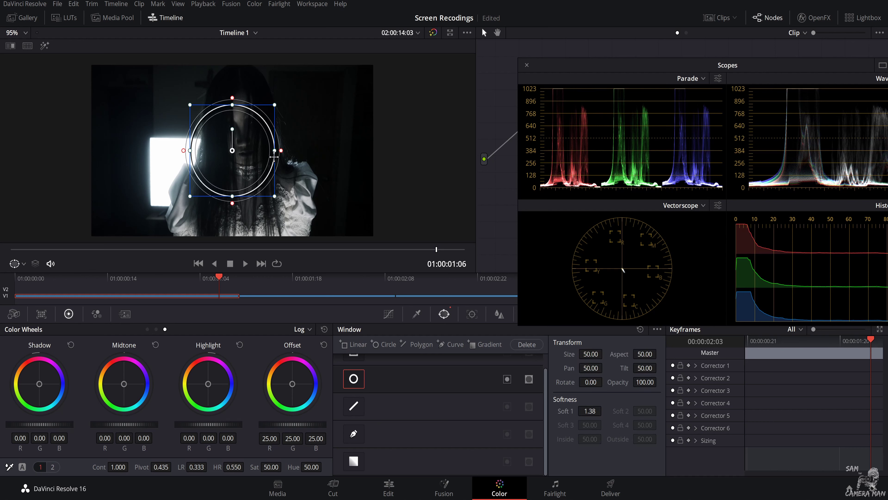
# Stretch the circle window into a frame-wide ellipse with Size about 61.43 and Aspect about 71.96, and raise Soft 1 to about 9.69
pyautogui.moveTo(275, 157); pyautogui.dragTo(377, 158)
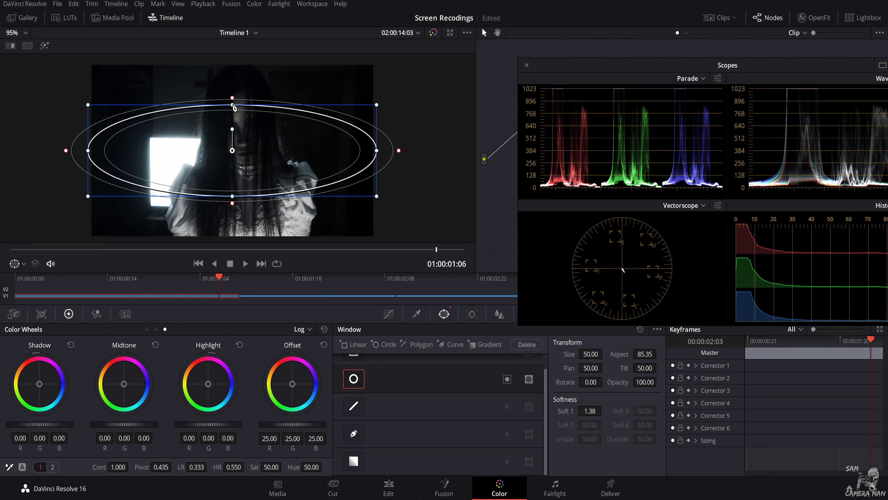
pyautogui.moveTo(233, 105); pyautogui.dragTo(232, 63)
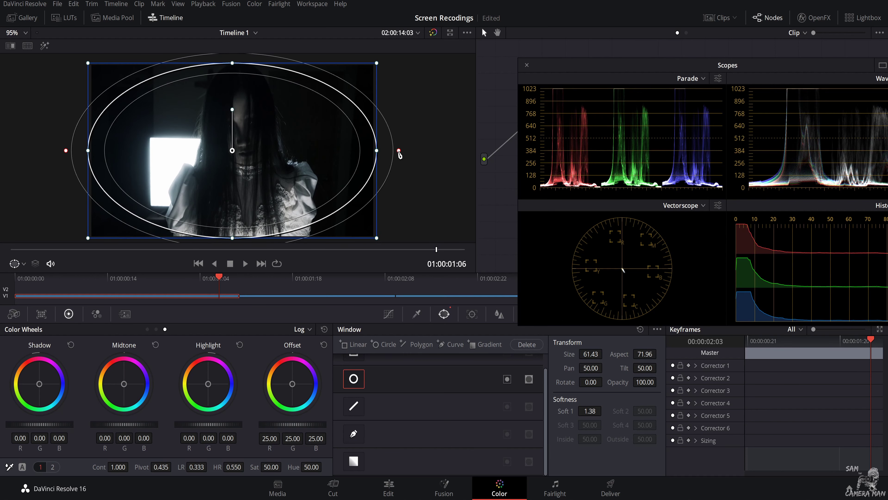
pyautogui.moveTo(399, 154); pyautogui.dragTo(505, 157)
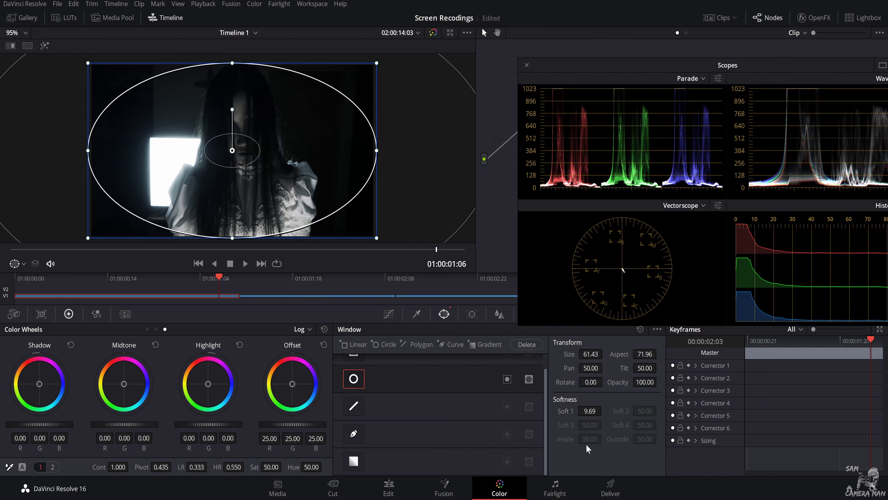
# Darken the vin node by pulling the midpoint of its linked custom curve down to roughly a third of the height
pyautogui.click(386, 316)
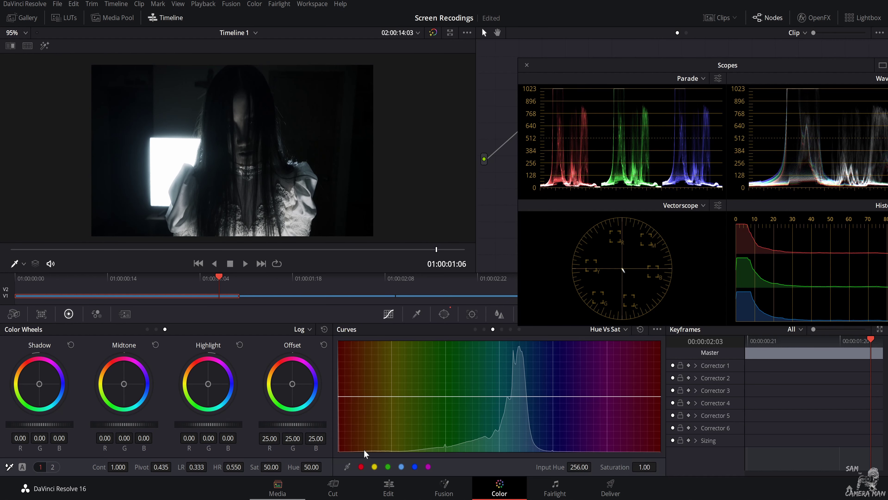
pyautogui.click(476, 329)
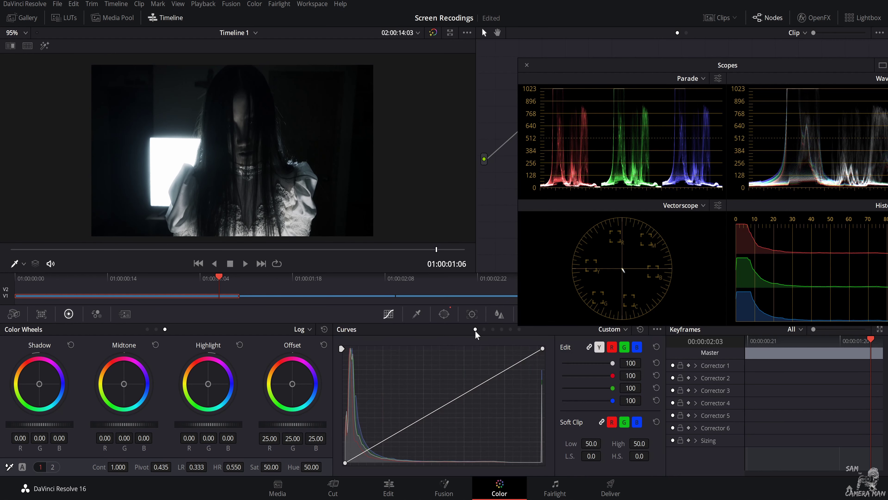
pyautogui.moveTo(443, 405); pyautogui.dragTo(448, 412)
pyautogui.moveTo(451, 419); pyautogui.dragTo(454, 425)
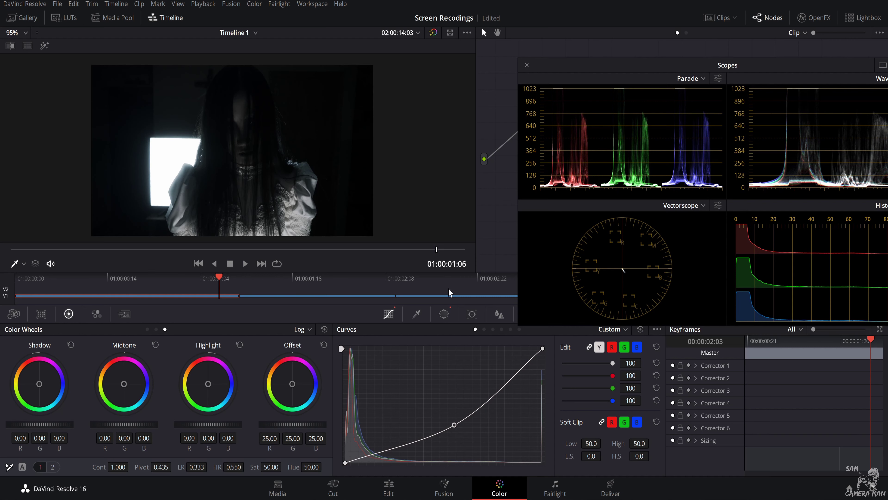
# Invert the vin node's circle window so the darkening applies outside the ellipse, and close the scopes
pyautogui.click(450, 318)
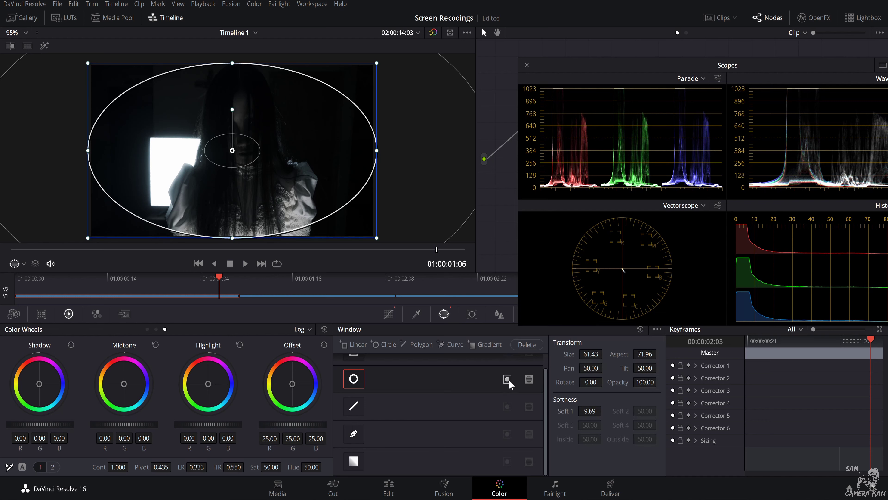
pyautogui.click(509, 380)
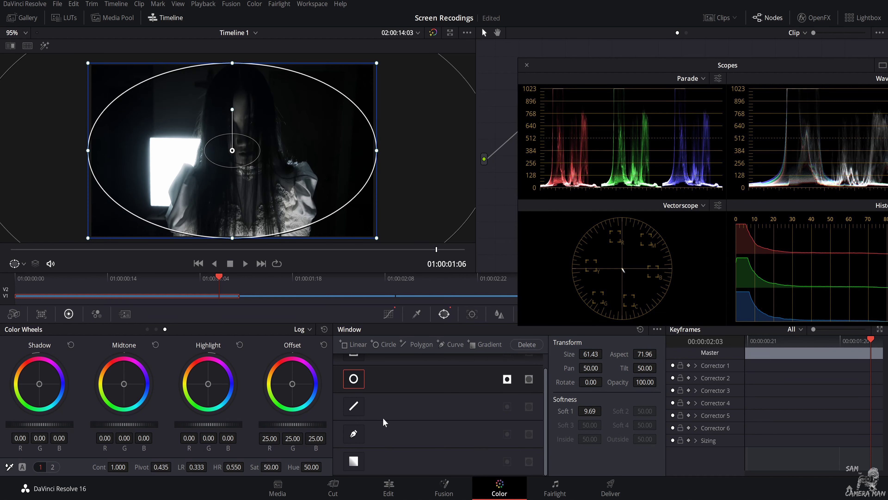
pyautogui.click(389, 313)
pyautogui.moveTo(591, 73); pyautogui.dragTo(496, 296)
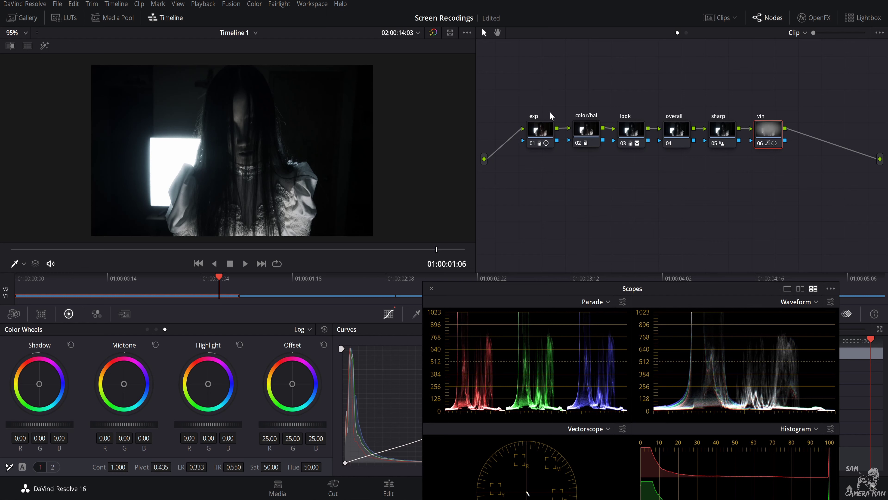
pyautogui.click(432, 289)
# Show the clip thumbnails, copy the grade from clip 01 onto clip 02, and select the copied exp node
pyautogui.click(720, 18)
pyautogui.click(97, 248)
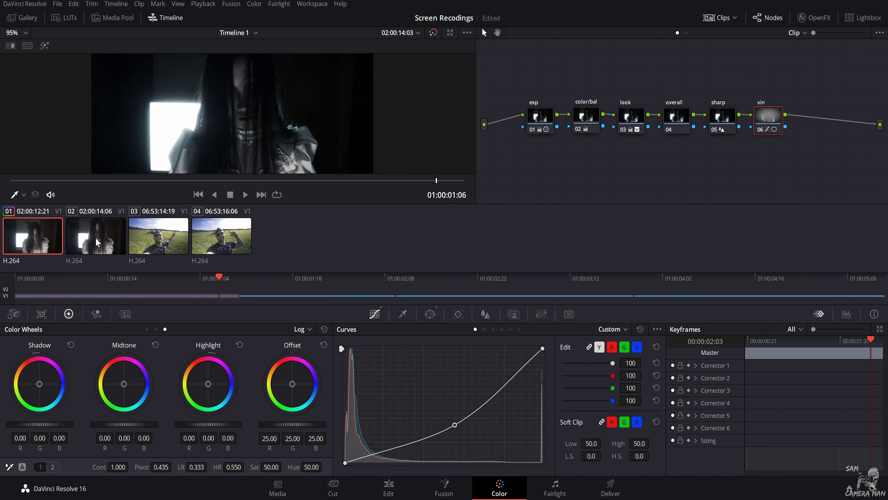
pyautogui.scroll(-4, 289, 151)
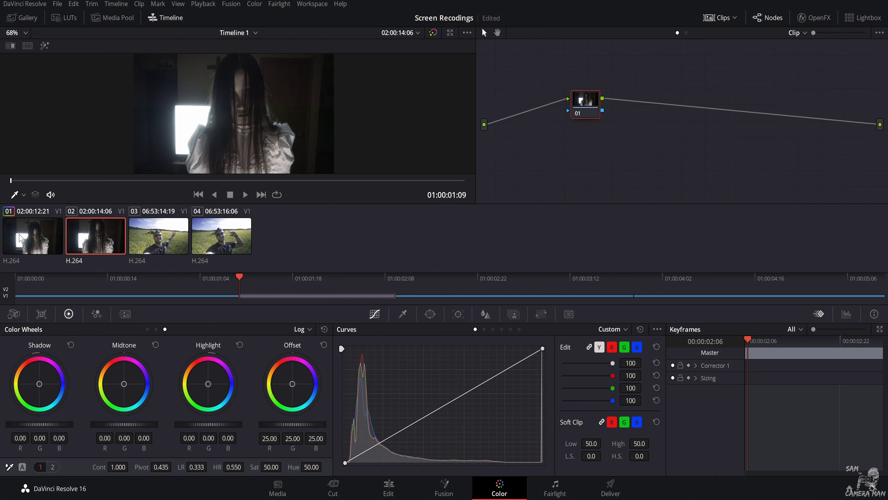
pyautogui.middleClick(20, 239)
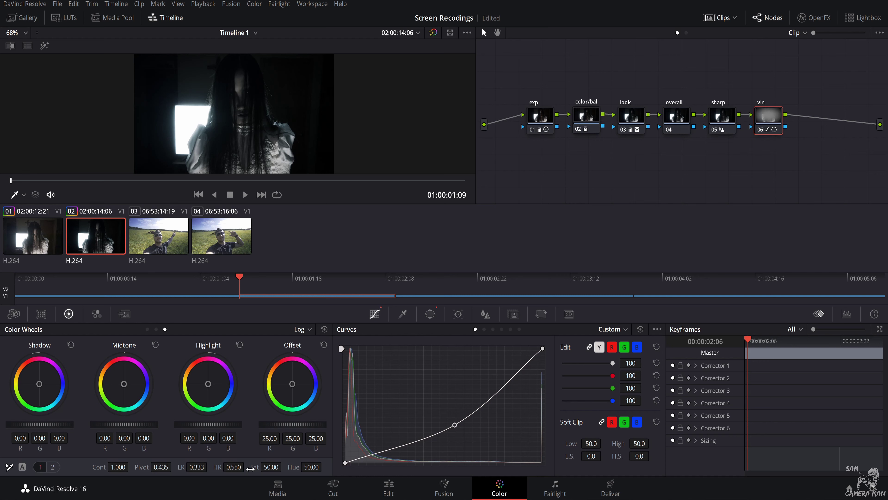
pyautogui.click(538, 121)
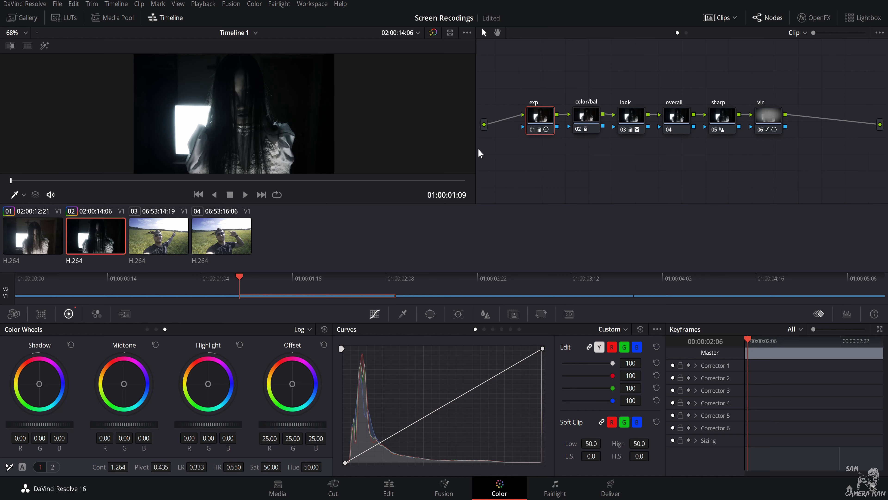
# Switch to clip 03, the outdoor field selfie, and hide the clip thumbnails
pyautogui.click(168, 246)
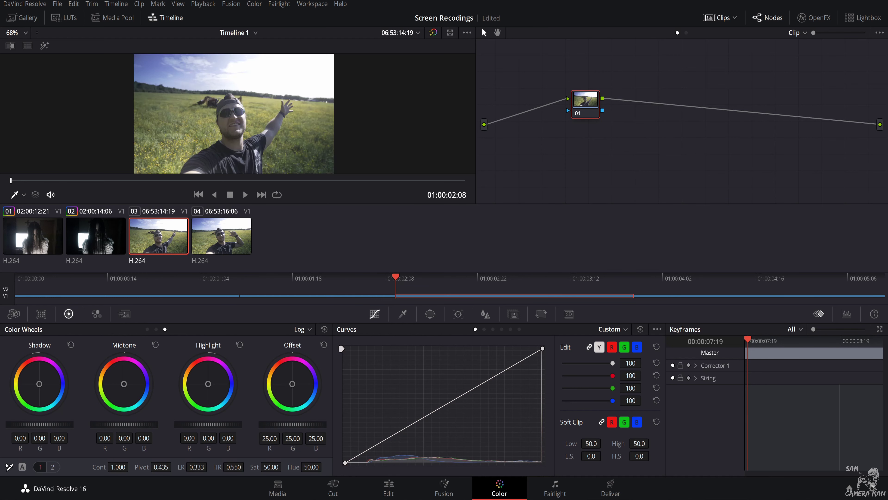
pyautogui.click(720, 18)
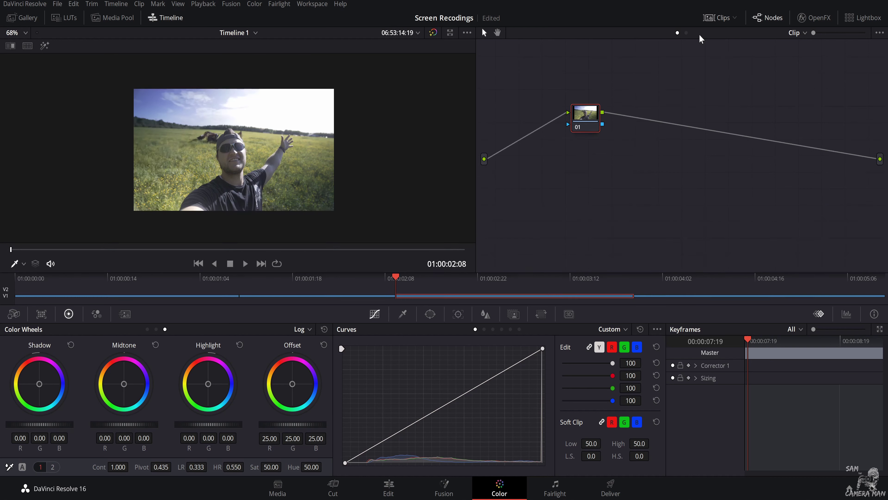
pyautogui.scroll(3, 316, 168)
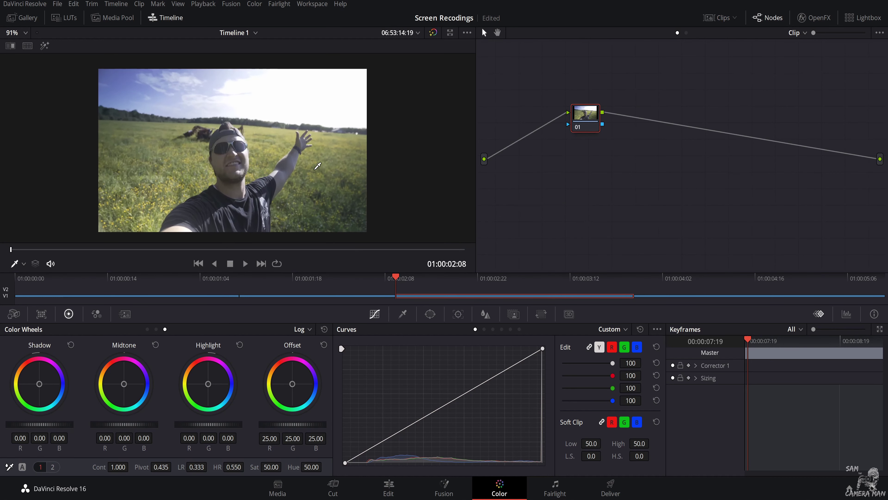
pyautogui.scroll(1, 318, 165)
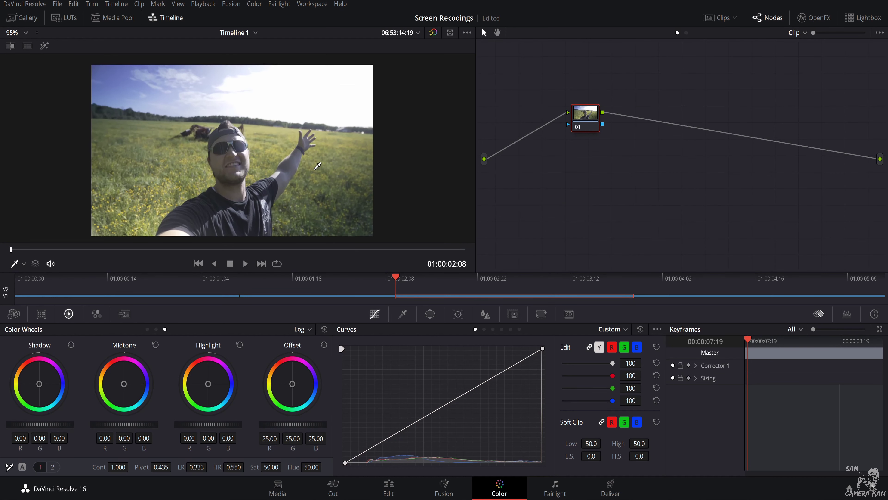
# Show the video scopes for clip 03 and place them below the node chain
pyautogui.rightClick(418, 188)
pyautogui.click(454, 340)
pyautogui.moveTo(532, 281); pyautogui.dragTo(513, 220)
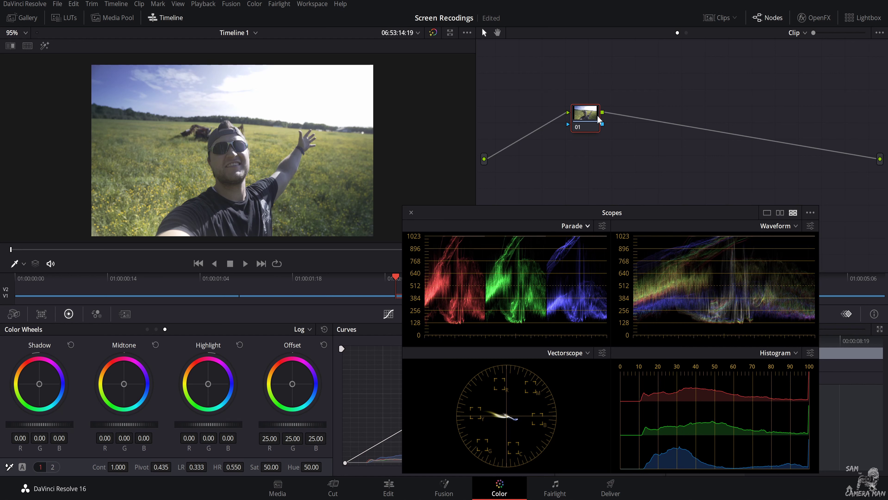
# Shift clip 03's first node back toward the source and append five serial nodes to make a six-node chain
pyautogui.moveTo(587, 119); pyautogui.dragTo(567, 112)
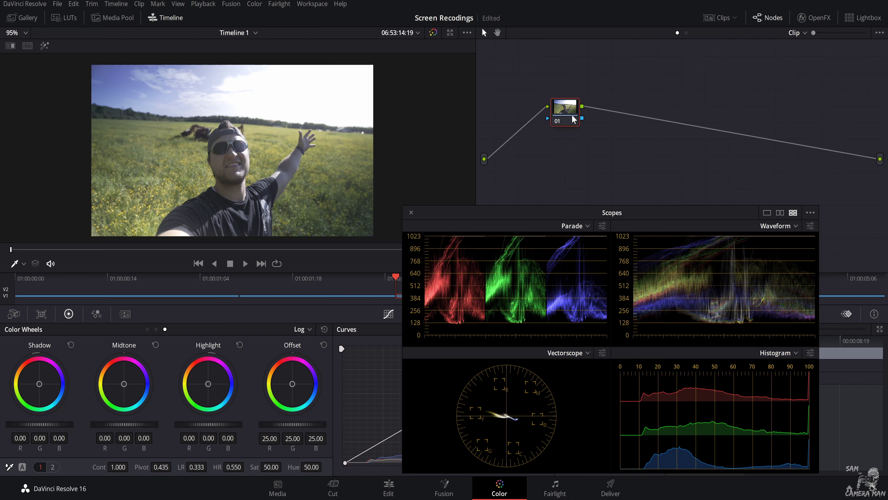
pyautogui.hotkey('alt', 's')
pyautogui.hotkey('alt', 's')
pyautogui.hotkey('alt', 's')
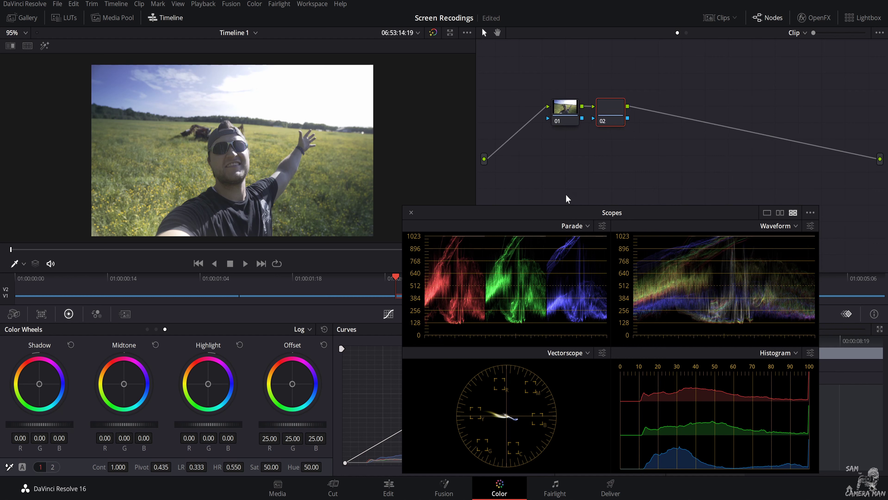
pyautogui.hotkey('alt', 's')
pyautogui.hotkey('alt', 's')
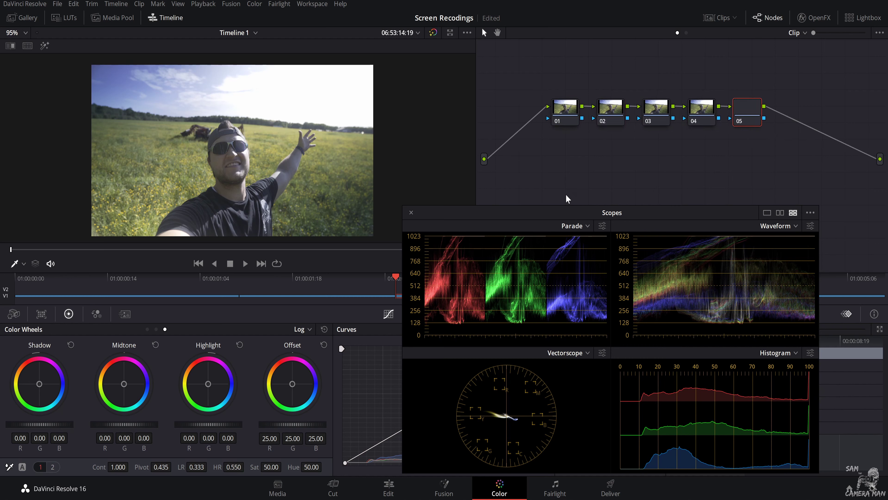
# Label clip 03's first three nodes exp, color/bal and look
pyautogui.click(571, 112)
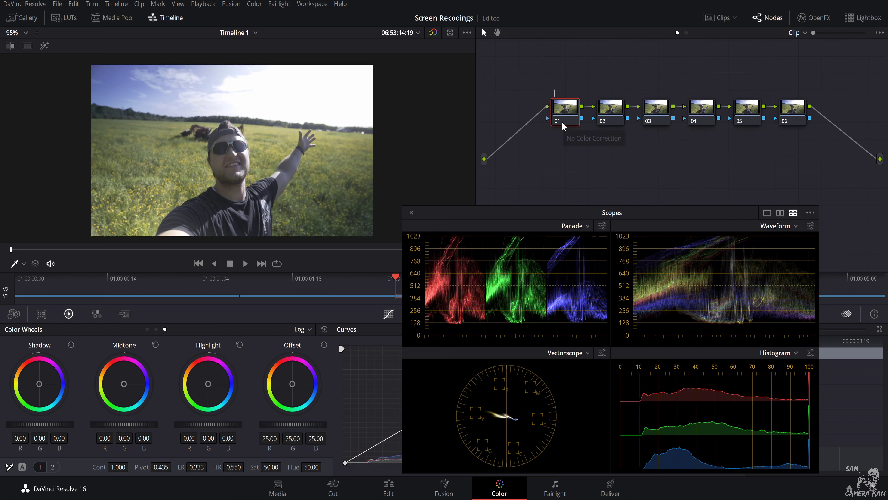
pyautogui.write('exp')
pyautogui.click(622, 112)
pyautogui.write('color/ba')
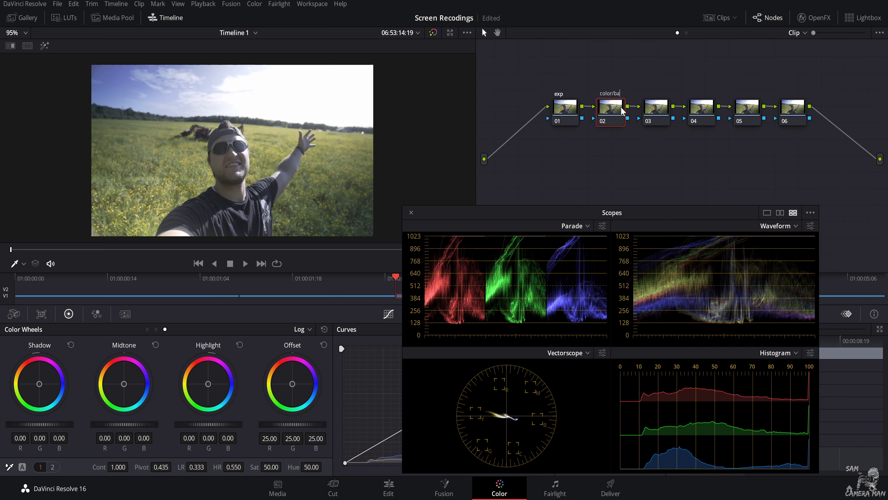
pyautogui.write('l')
pyautogui.click(665, 121)
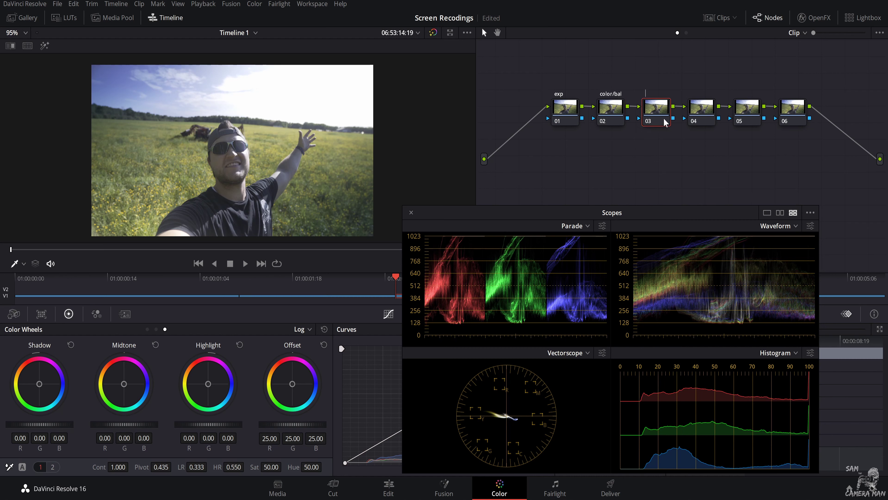
pyautogui.write('look')
# Label the fourth node overall and the fifth node sharp
pyautogui.click(698, 114)
pyautogui.write('overall')
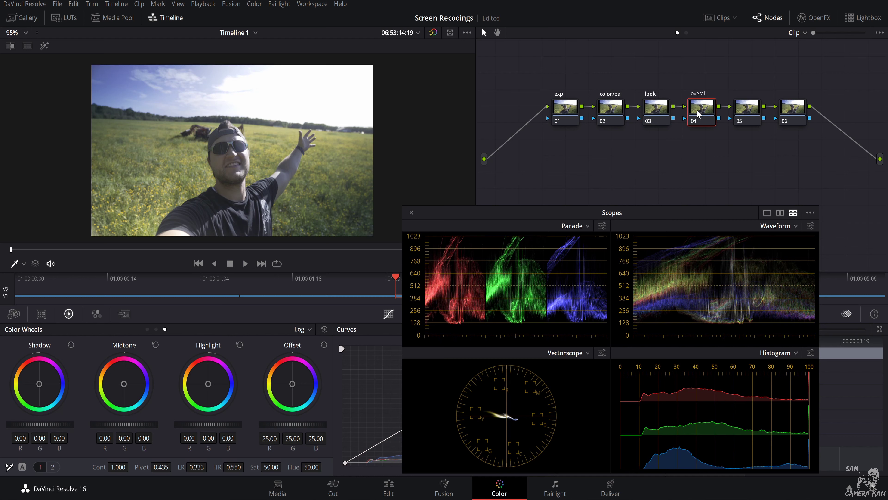
pyautogui.press('Return')
pyautogui.click(747, 107)
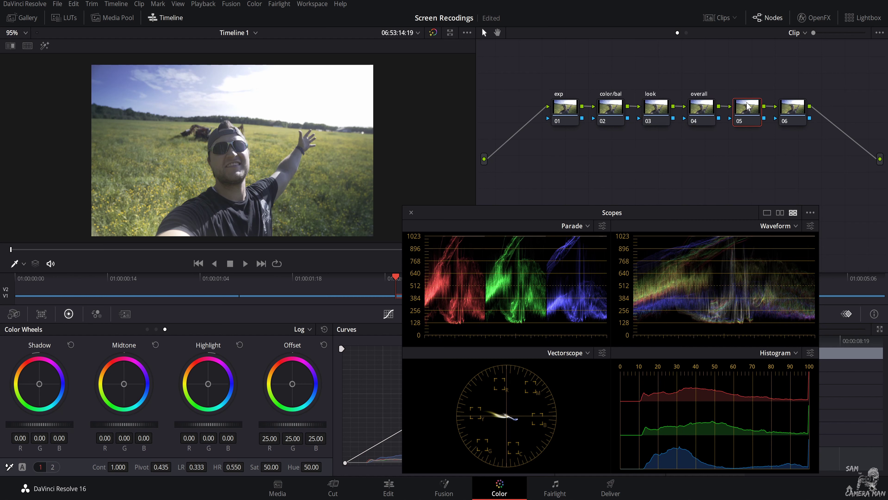
pyautogui.write('sharp')
# Label the sixth node MD and append a seventh serial node labelled vin
pyautogui.click(794, 109)
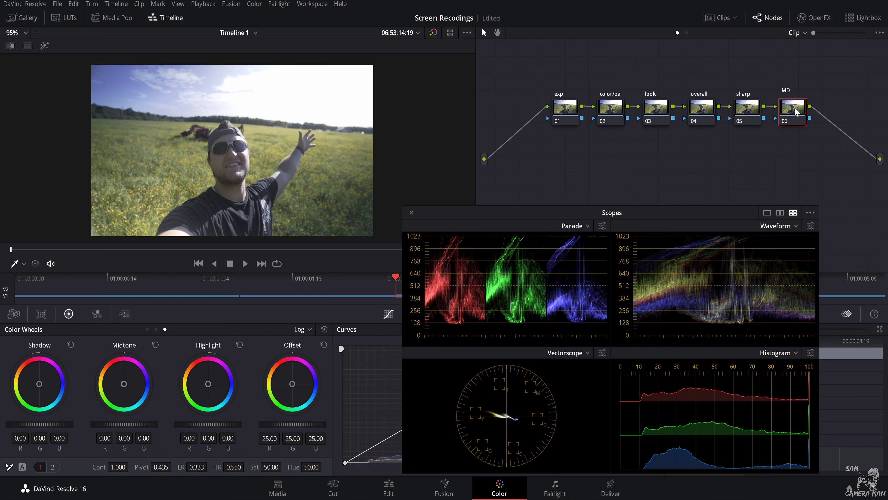
pyautogui.hotkey('alt', 's')
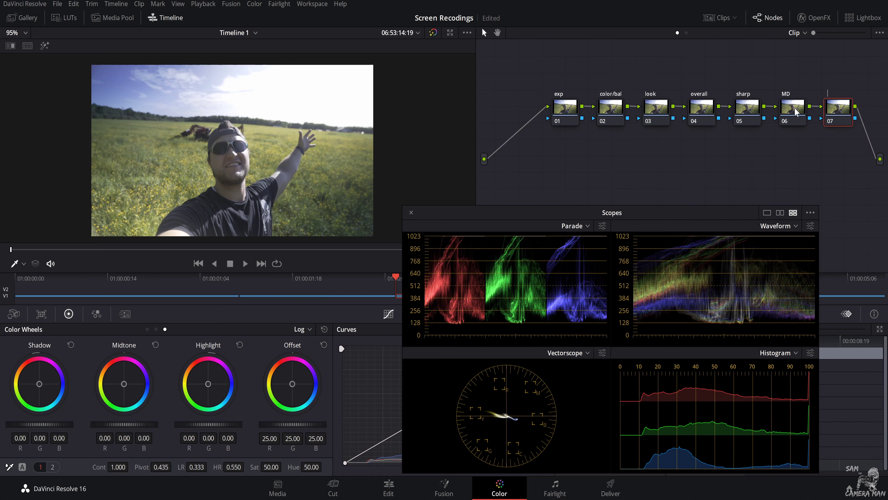
pyautogui.write('vin')
# Select the exp node and resize and reposition the scopes below the node chain, clear of the color wheels
pyautogui.click(565, 108)
pyautogui.moveTo(524, 212); pyautogui.dragTo(561, 160)
pyautogui.moveTo(855, 420); pyautogui.dragTo(838, 410)
pyautogui.moveTo(484, 160); pyautogui.dragTo(535, 216)
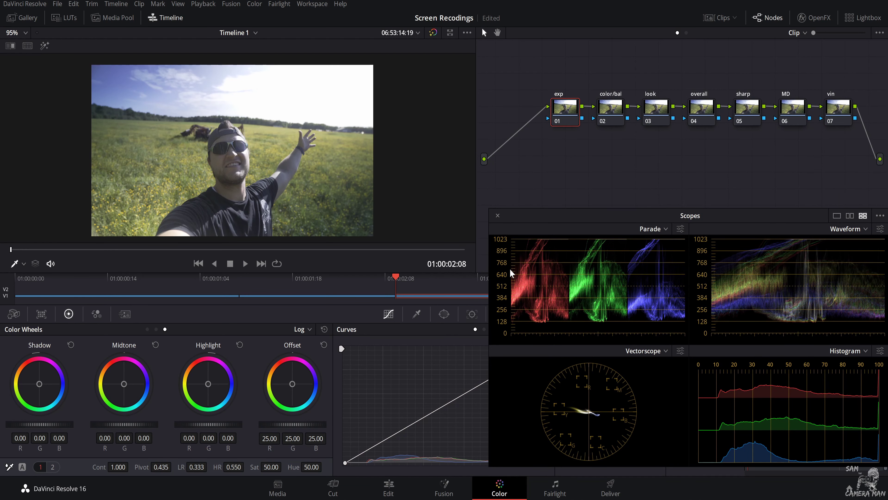
# Grade the exp node with the Primaries wheels: contrast 1.122, lift -0.05, gamma -0.01 and gain 0.78
pyautogui.click(148, 329)
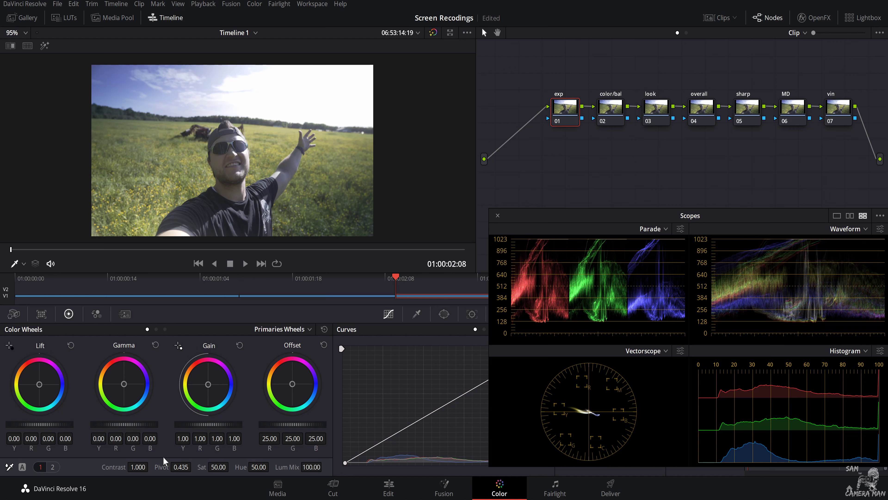
pyautogui.moveTo(133, 469); pyautogui.dragTo(146, 468)
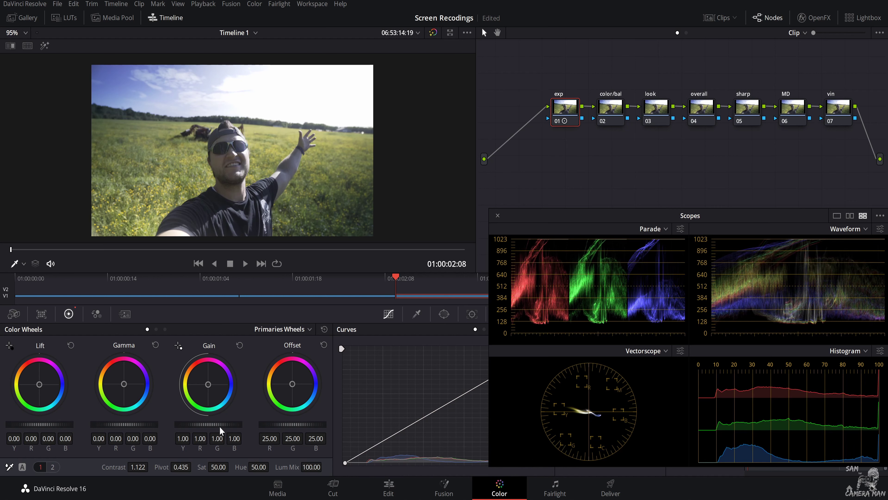
pyautogui.moveTo(208, 424); pyautogui.dragTo(177, 424)
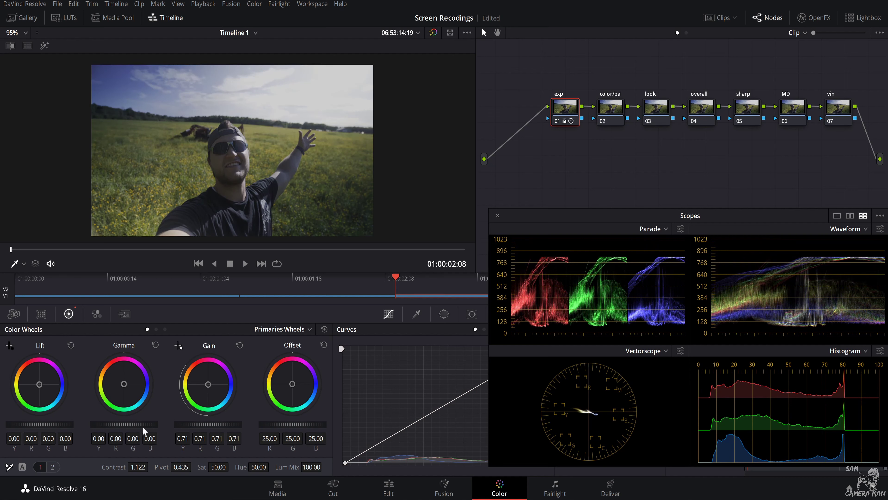
pyautogui.moveTo(57, 424); pyautogui.dragTo(40, 424)
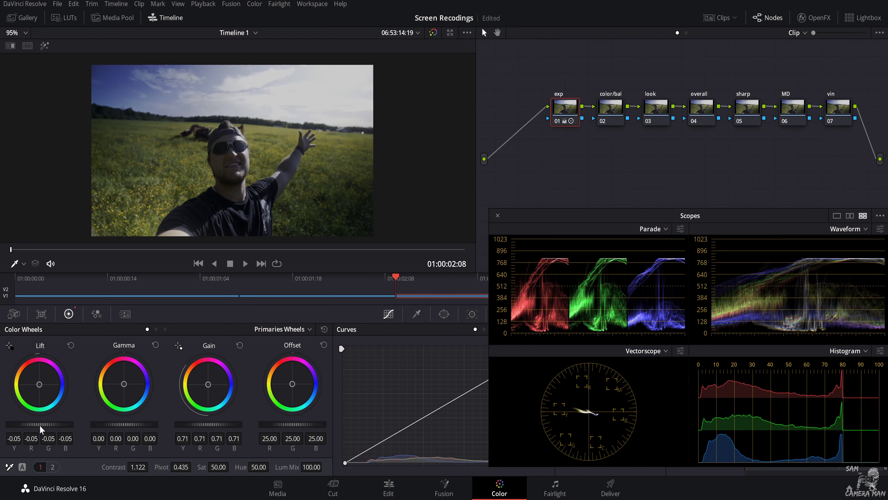
pyautogui.moveTo(130, 425); pyautogui.dragTo(125, 424)
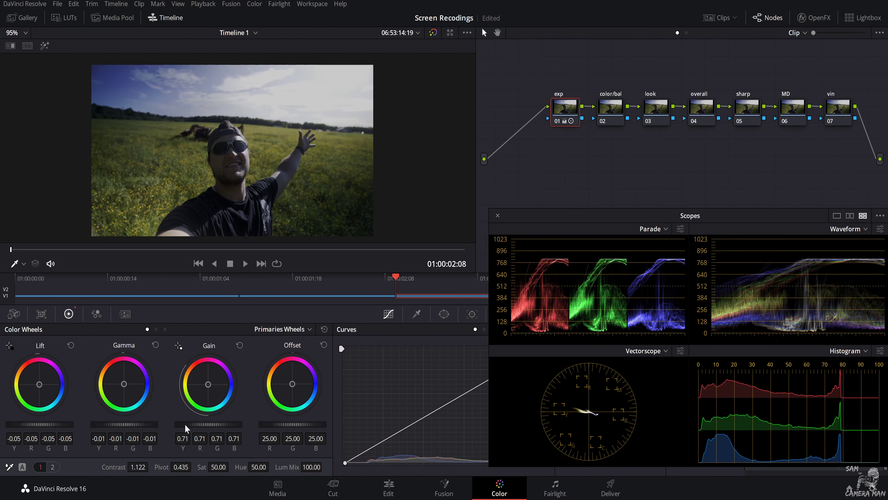
pyautogui.moveTo(188, 424); pyautogui.dragTo(224, 424)
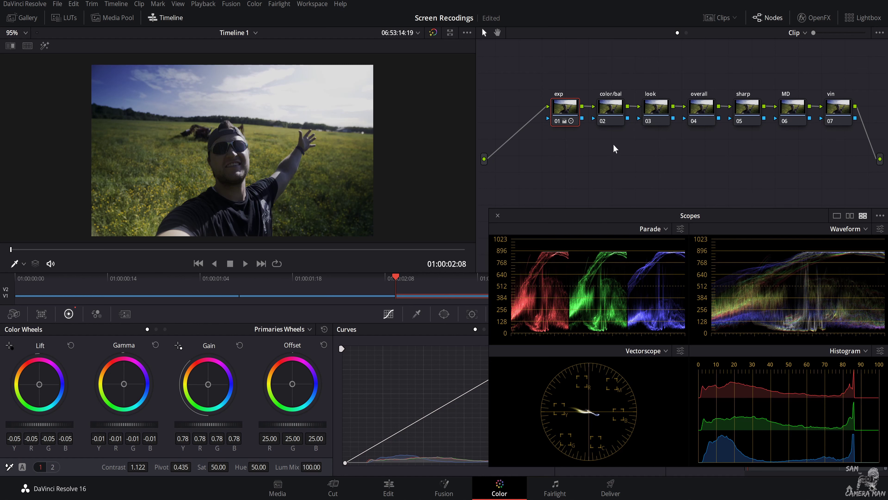
# On the color/bal node, lower saturation to 45.20 and warm the gamma slightly, with red at 0.01 and blue at -0.01
pyautogui.click(611, 117)
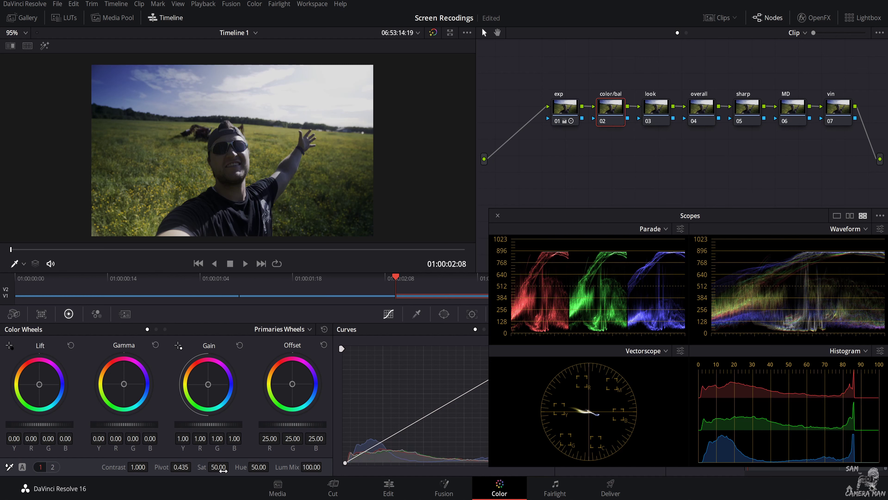
pyautogui.moveTo(223, 470)
pyautogui.mouseDown()
pyautogui.moveTo(204, 470)
pyautogui.moveTo(231, 467)
pyautogui.mouseUp()
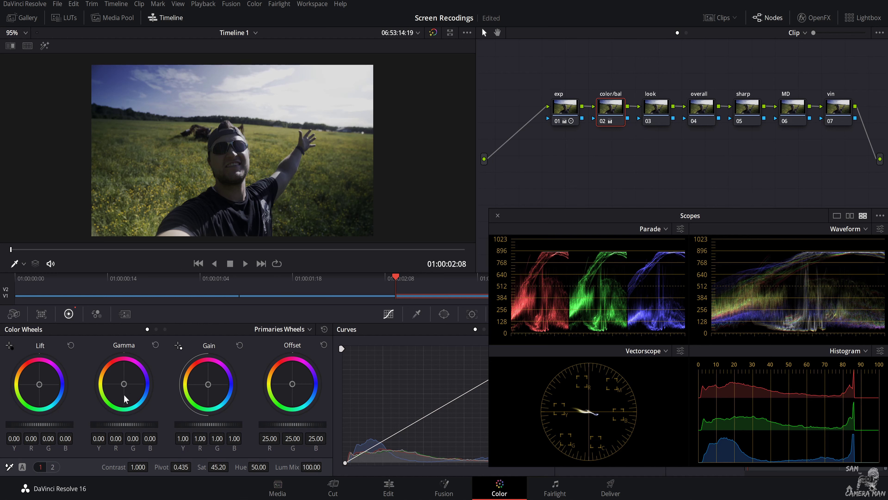
pyautogui.moveTo(123, 398); pyautogui.dragTo(123, 383)
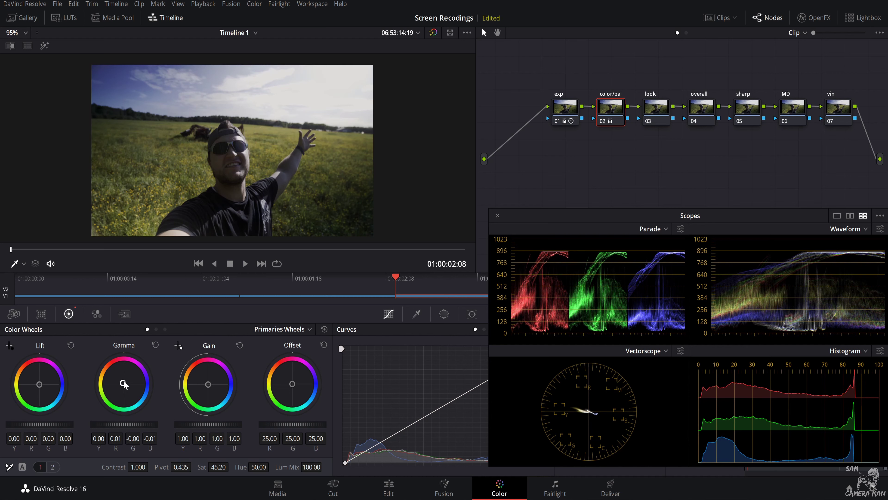
# On the look node, raise the Log highlight level to about 0.24
pyautogui.click(652, 111)
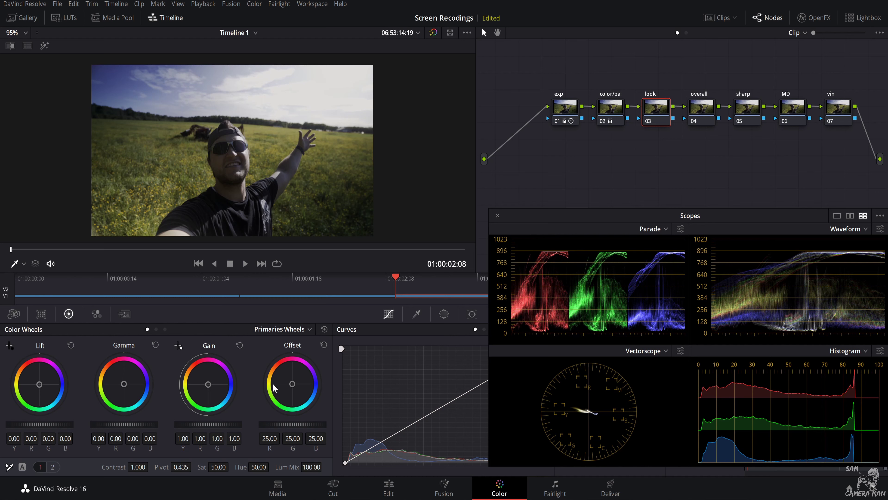
pyautogui.click(165, 329)
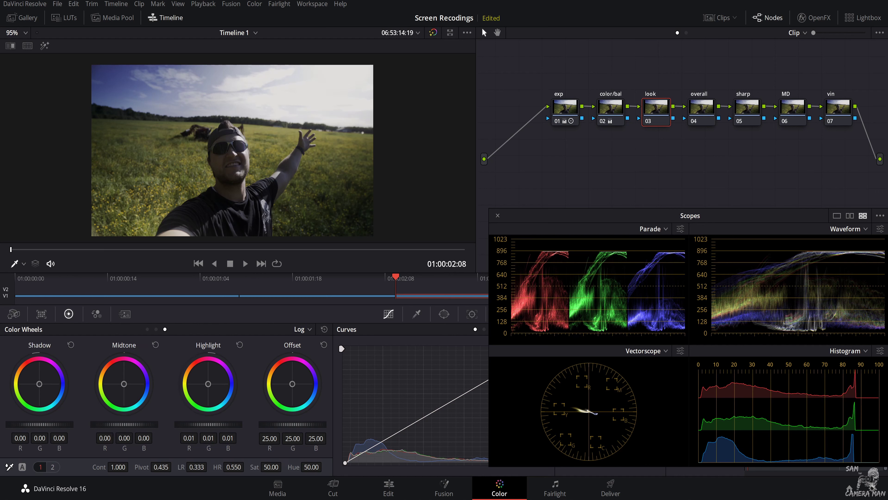
pyautogui.moveTo(209, 424); pyautogui.dragTo(225, 424)
# Balance the look node's Primaries wheels to lift -0.02, gamma 0.07 and gain 0.86
pyautogui.click(147, 329)
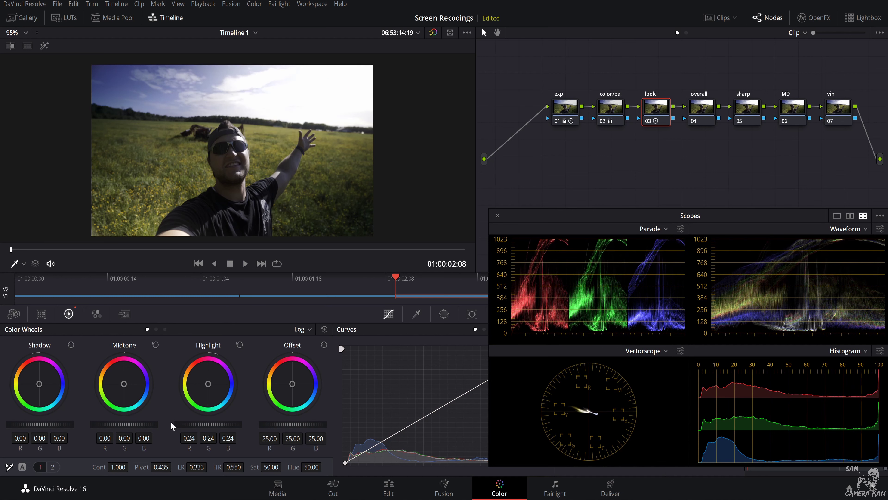
pyautogui.moveTo(124, 425); pyautogui.dragTo(127, 424)
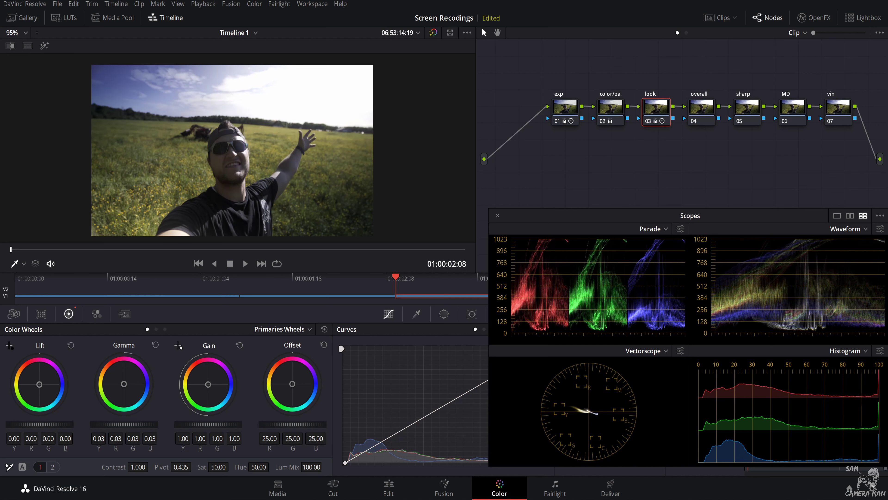
pyautogui.moveTo(203, 425); pyautogui.dragTo(196, 425)
pyautogui.moveTo(133, 424); pyautogui.dragTo(135, 424)
pyautogui.moveTo(53, 426); pyautogui.dragTo(53, 426)
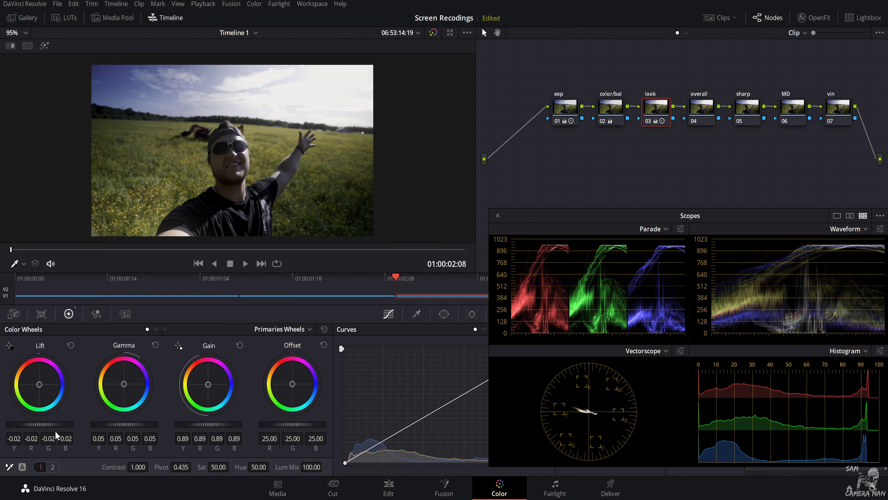
pyautogui.moveTo(124, 424); pyautogui.dragTo(126, 425)
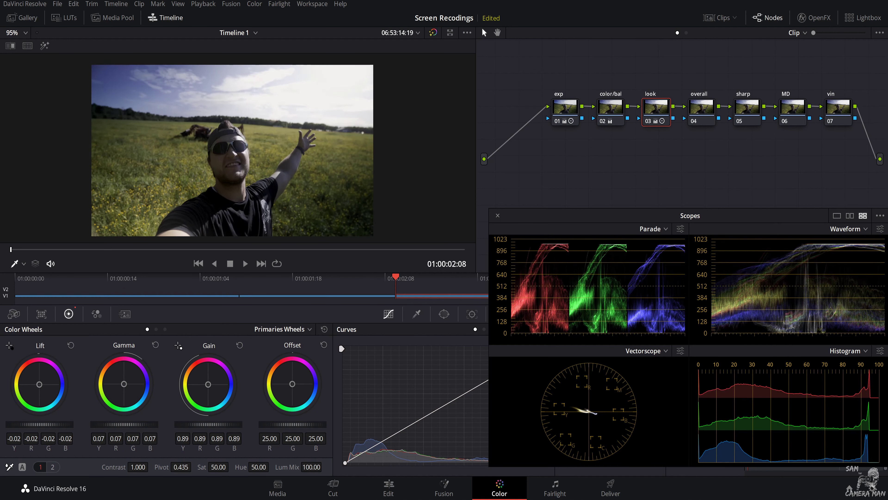
pyautogui.moveTo(240, 424); pyautogui.dragTo(215, 424)
# Refine the look node to Log highlight 0.30, lift -0.03, gamma 0.10, gain 0.82 and saturation 72
pyautogui.click(165, 329)
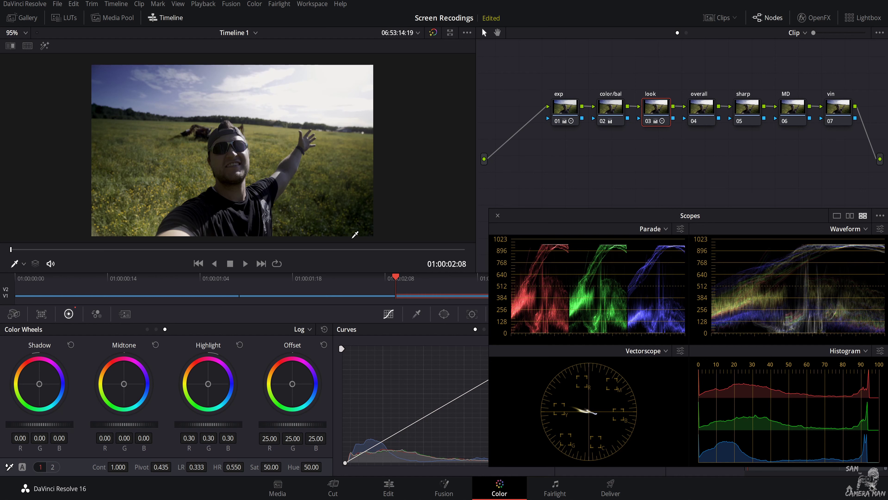
pyautogui.click(147, 329)
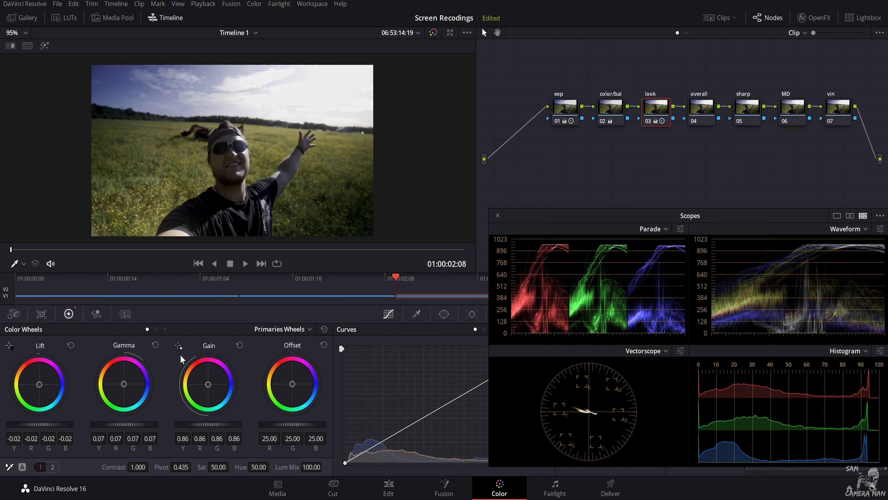
pyautogui.moveTo(140, 425); pyautogui.dragTo(150, 425)
pyautogui.moveTo(228, 426); pyautogui.dragTo(214, 426)
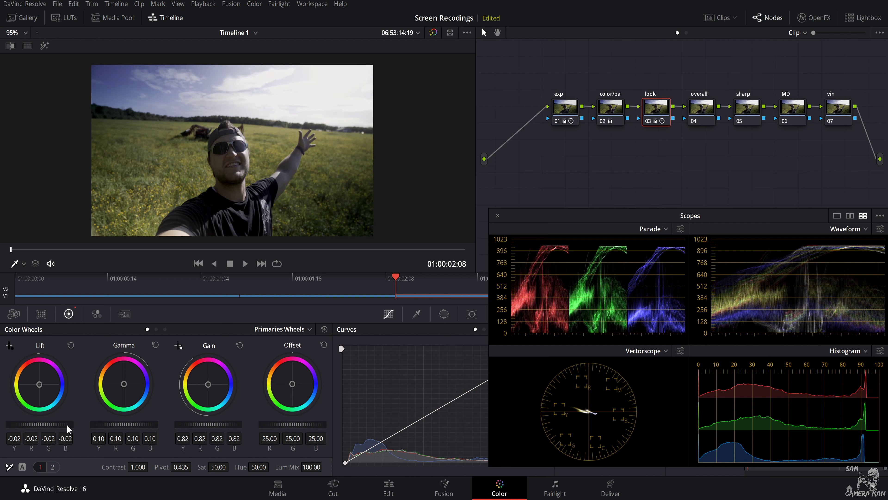
pyautogui.moveTo(14, 424); pyautogui.dragTo(11, 425)
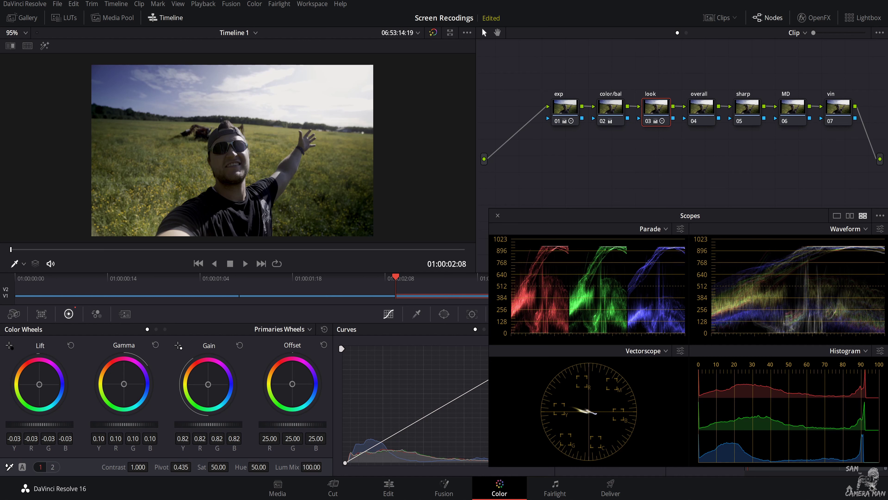
pyautogui.moveTo(224, 467); pyautogui.dragTo(231, 467)
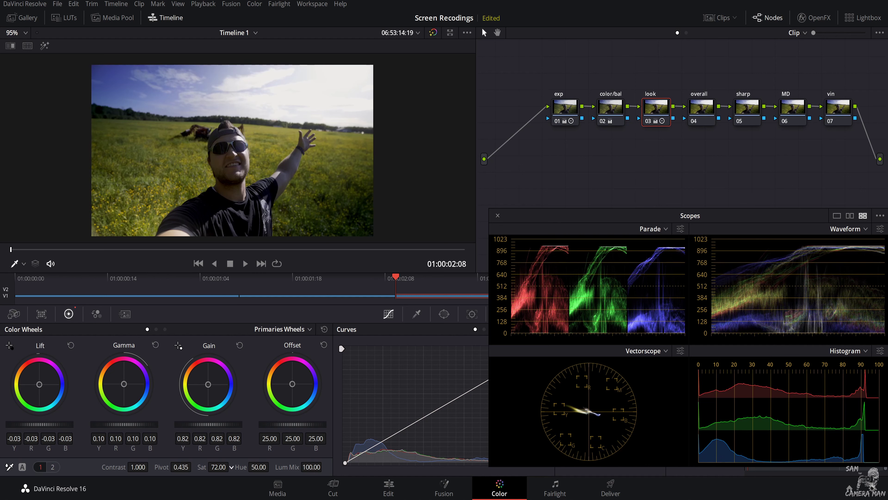
# Move the scopes lower and toggle the look node off and on to compare the image with and without it
pyautogui.moveTo(726, 221); pyautogui.dragTo(701, 235)
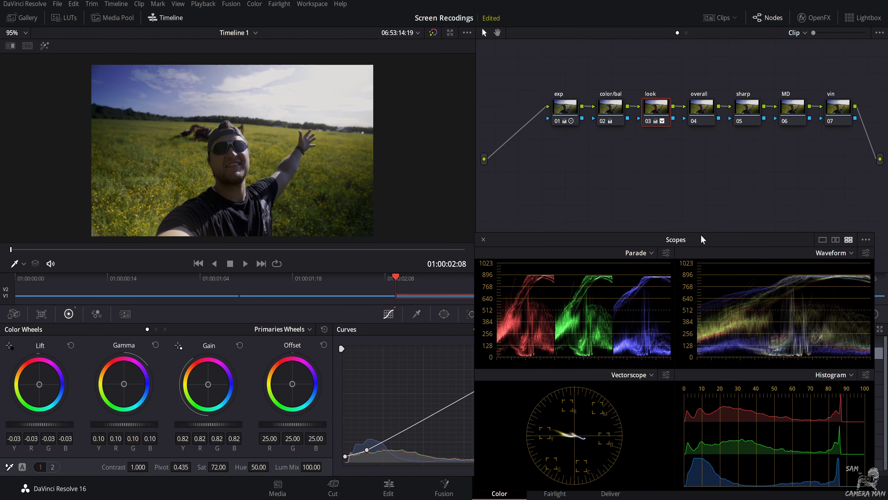
pyautogui.hotkey('ctrl', 'd')
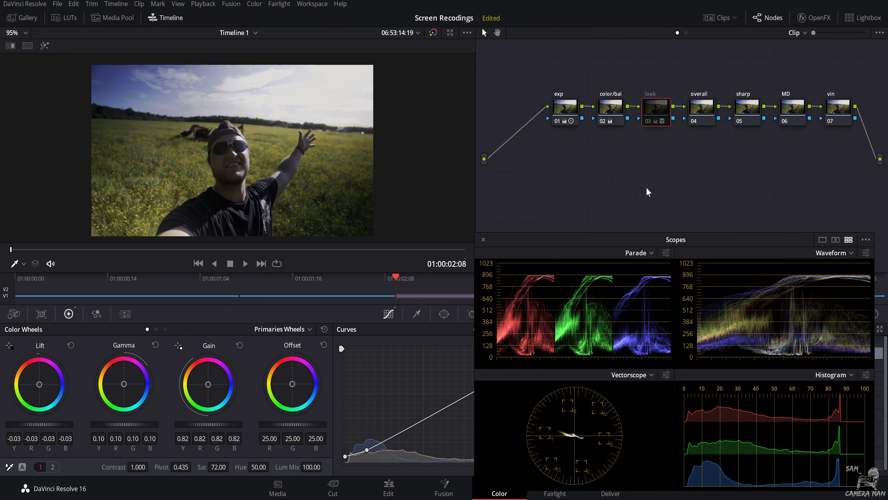
pyautogui.hotkey('ctrl', 'd')
pyautogui.hotkey('ctrl', 'd')
# With the scopes moved over the node graph, set the look node's gain to 0.89, Log shadow -0.04, midtone 0.02 and highlight 0.29
pyautogui.moveTo(676, 239); pyautogui.dragTo(704, 67)
pyautogui.moveTo(217, 424); pyautogui.dragTo(227, 424)
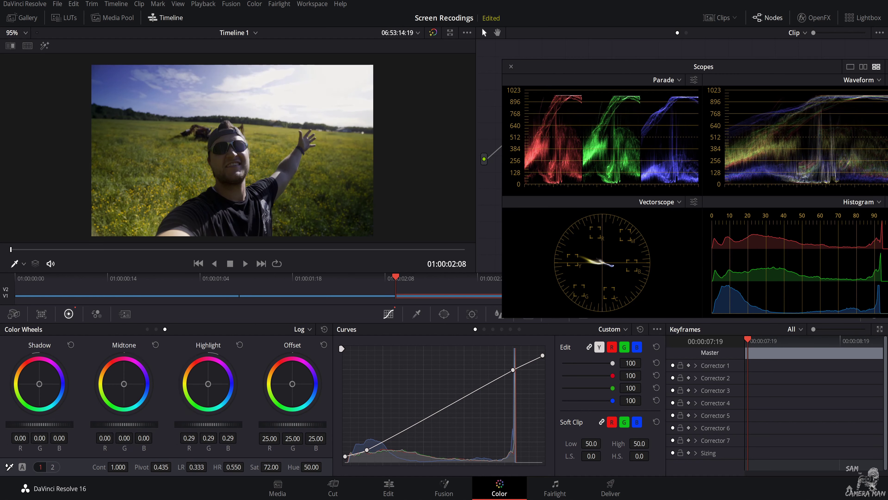
pyautogui.moveTo(222, 424); pyautogui.dragTo(242, 424)
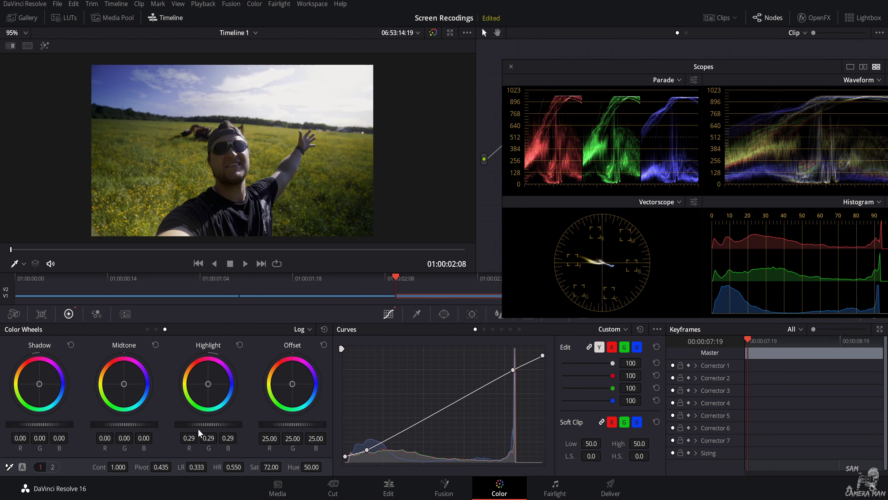
pyautogui.moveTo(124, 426)
pyautogui.mouseDown()
pyautogui.moveTo(134, 426)
pyautogui.moveTo(125, 425)
pyautogui.mouseUp()
pyautogui.moveTo(40, 424); pyautogui.dragTo(37, 424)
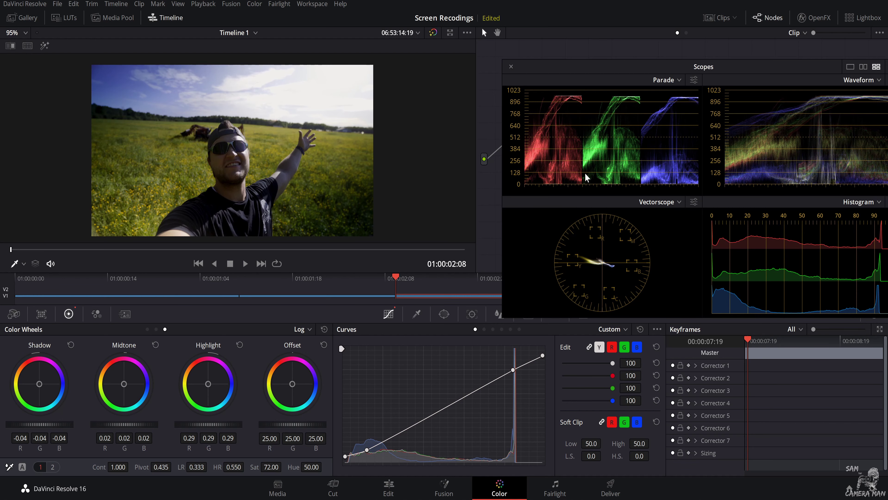
# Move the scopes up clear of the palette toolbar and return the look node's color wheels to Primaries
pyautogui.moveTo(697, 66); pyautogui.dragTo(690, 38)
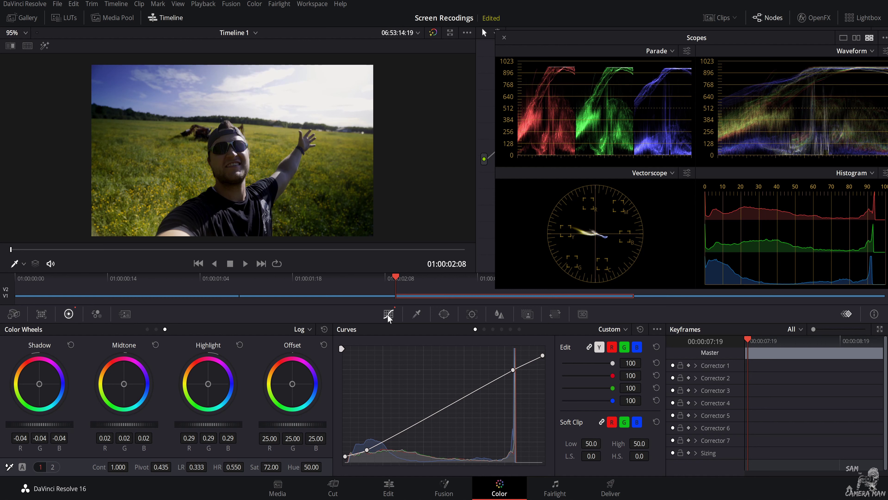
pyautogui.click(146, 329)
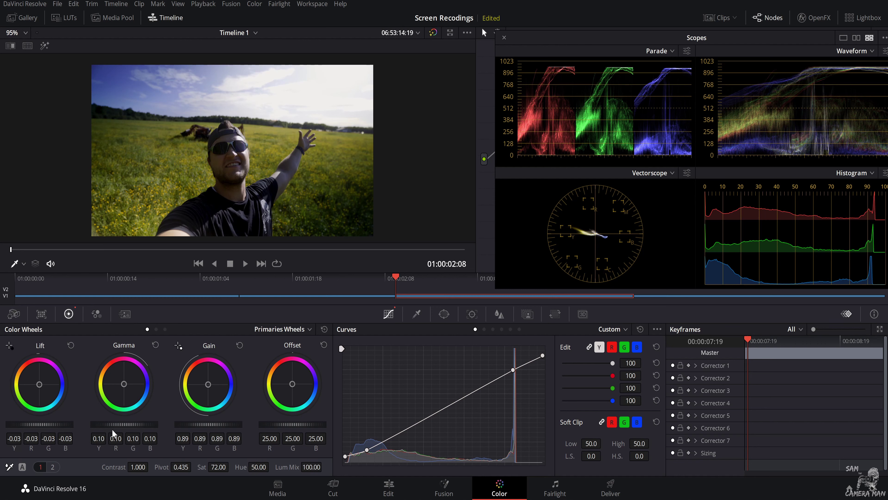